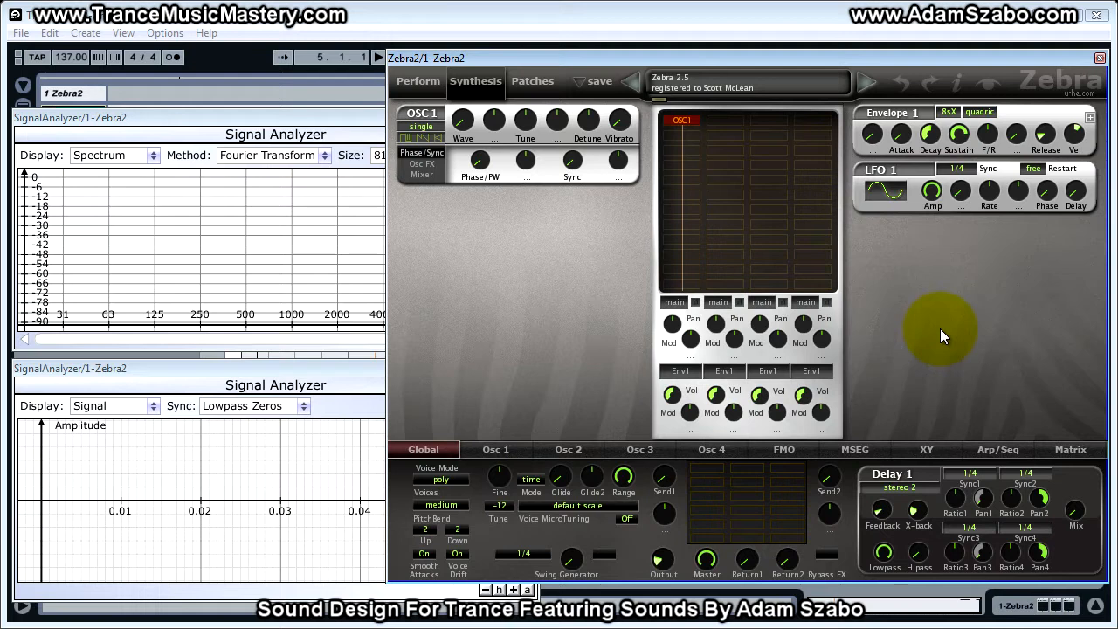
# Play back the track to hear the initial patch with its single oscillator before making changes
pyautogui.click(940, 331)
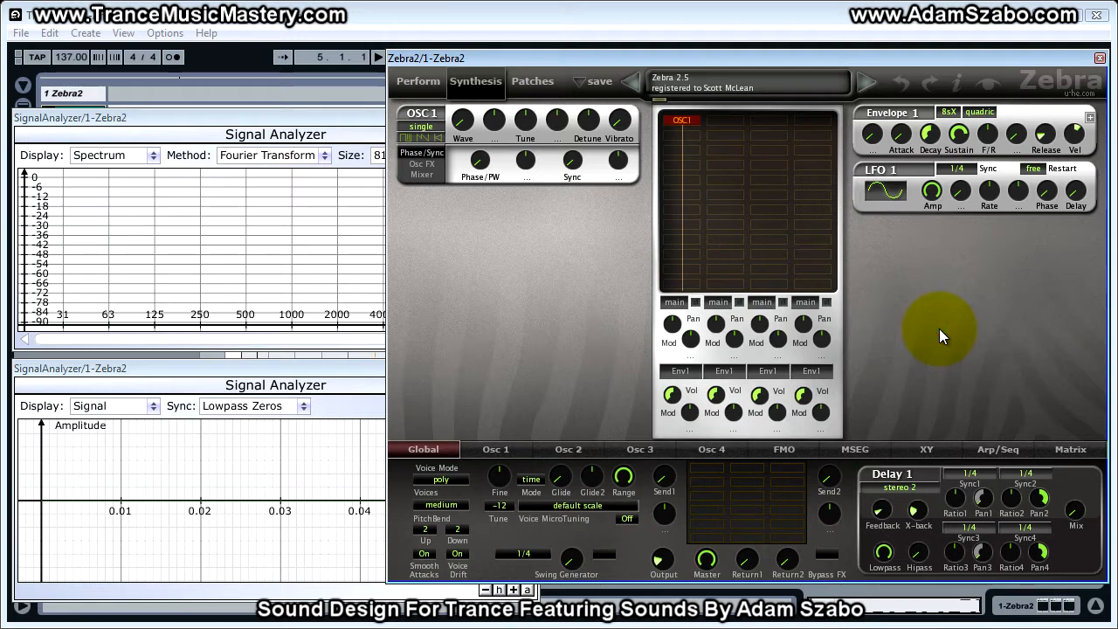
pyautogui.press('space')
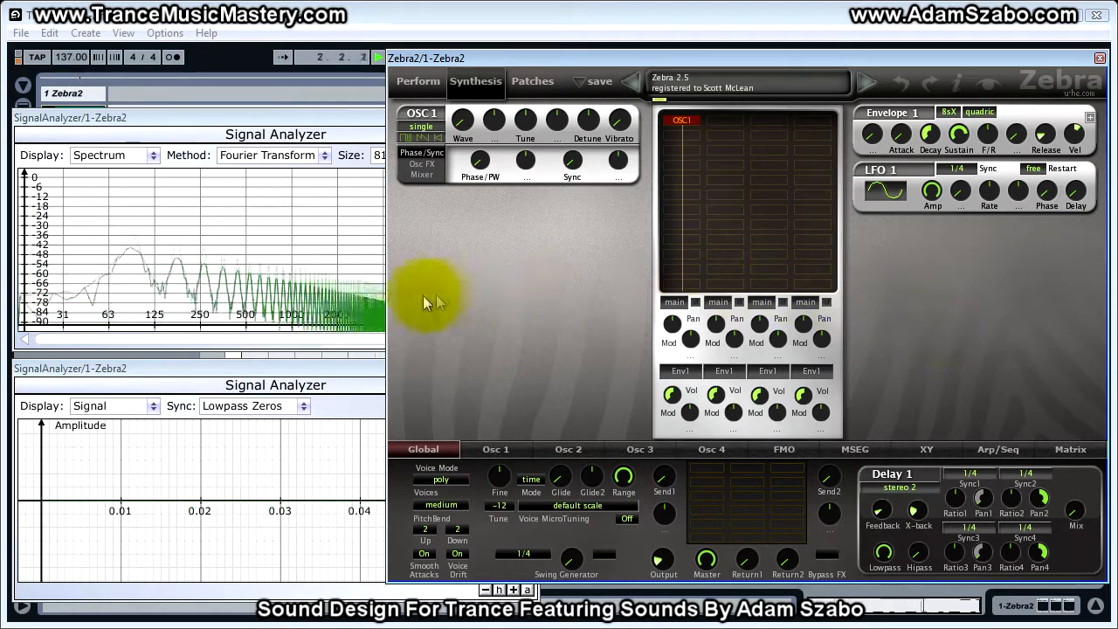
pyautogui.click(324, 380)
pyautogui.click(527, 575)
pyautogui.click(528, 576)
pyautogui.click(528, 576)
pyautogui.click(528, 575)
pyautogui.click(893, 361)
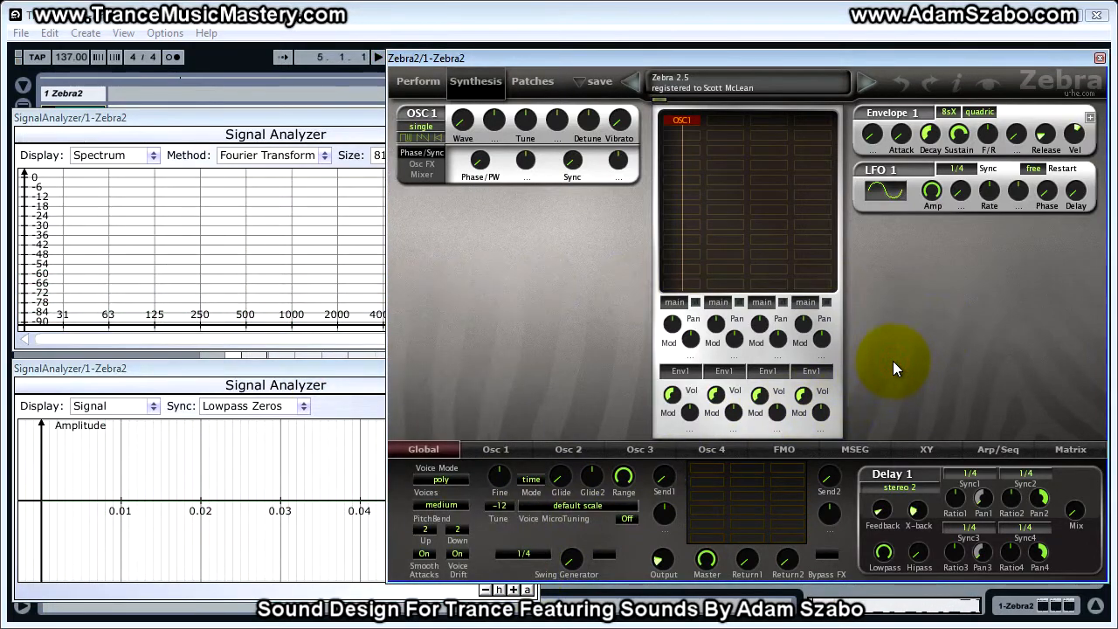
# Set up oscillator 1 as a wide eleven-voice stack with slightly raised Detune and maximum Width
pyautogui.click(434, 128)
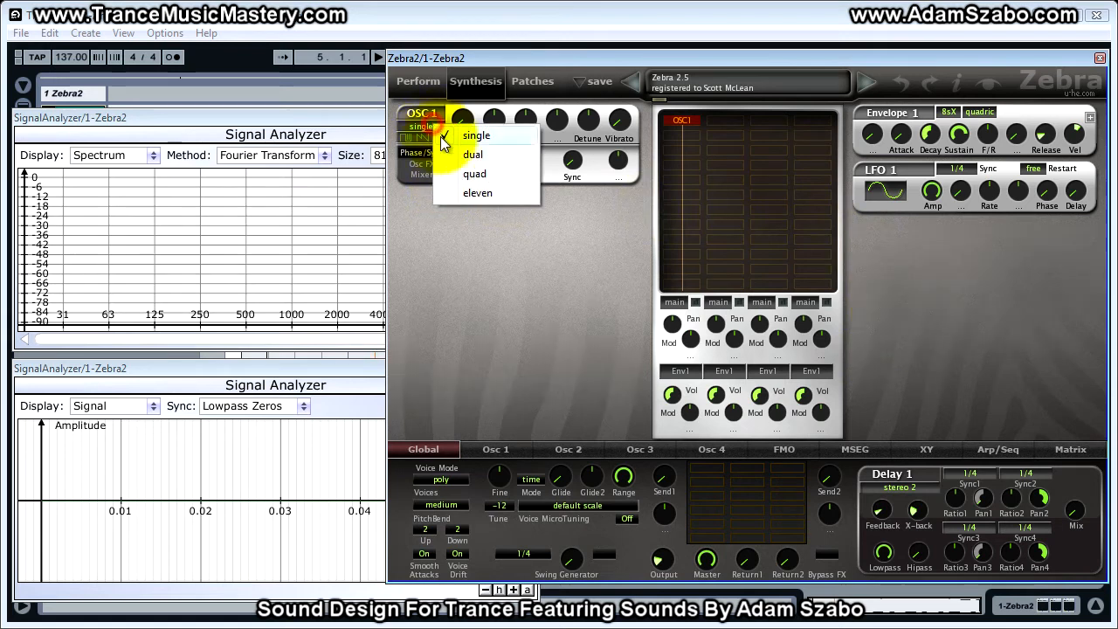
pyautogui.click(478, 194)
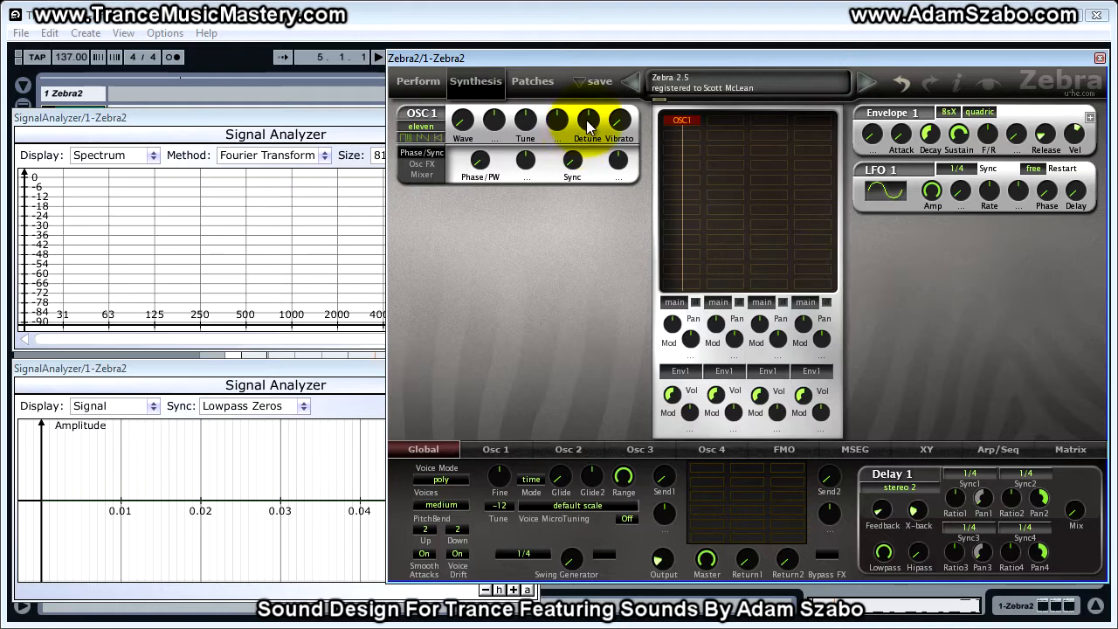
pyautogui.press('space')
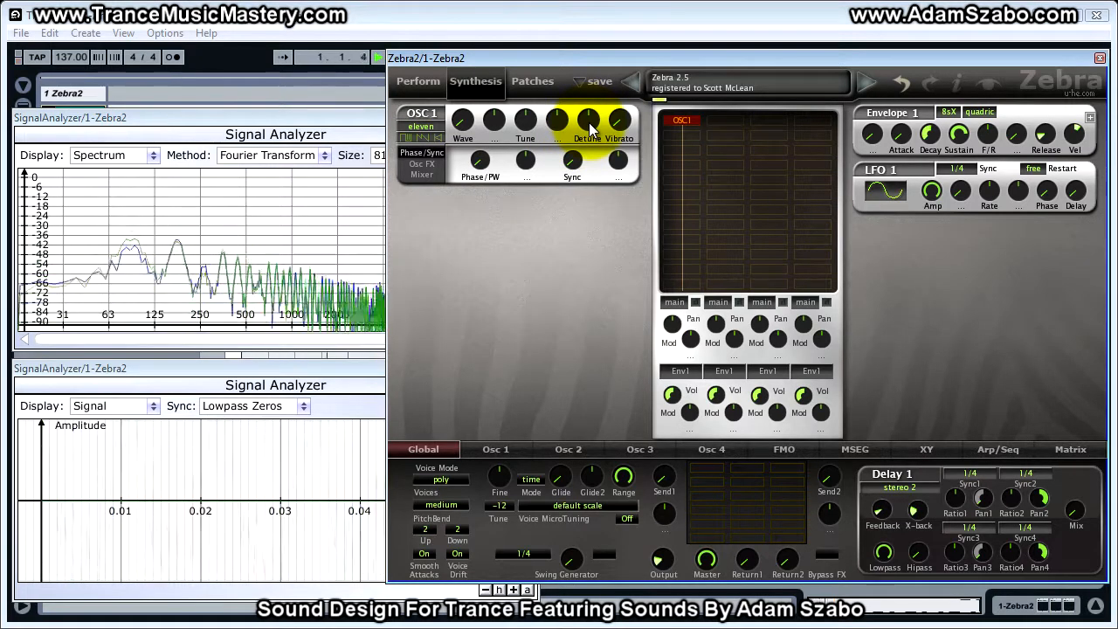
pyautogui.moveTo(587, 120); pyautogui.dragTo(589, 102)
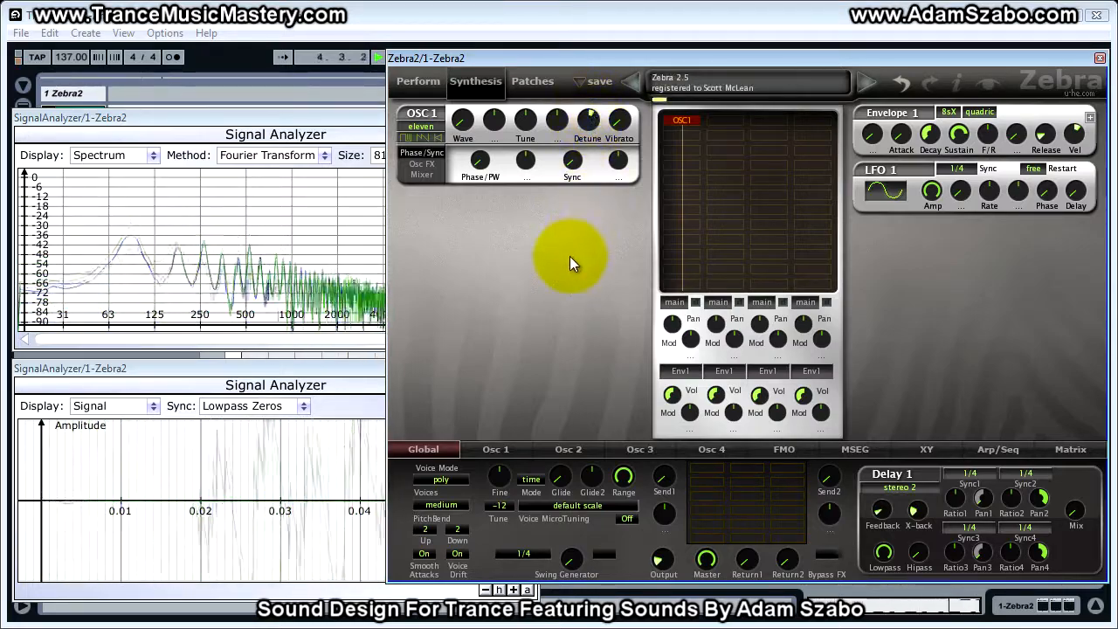
pyautogui.click(422, 174)
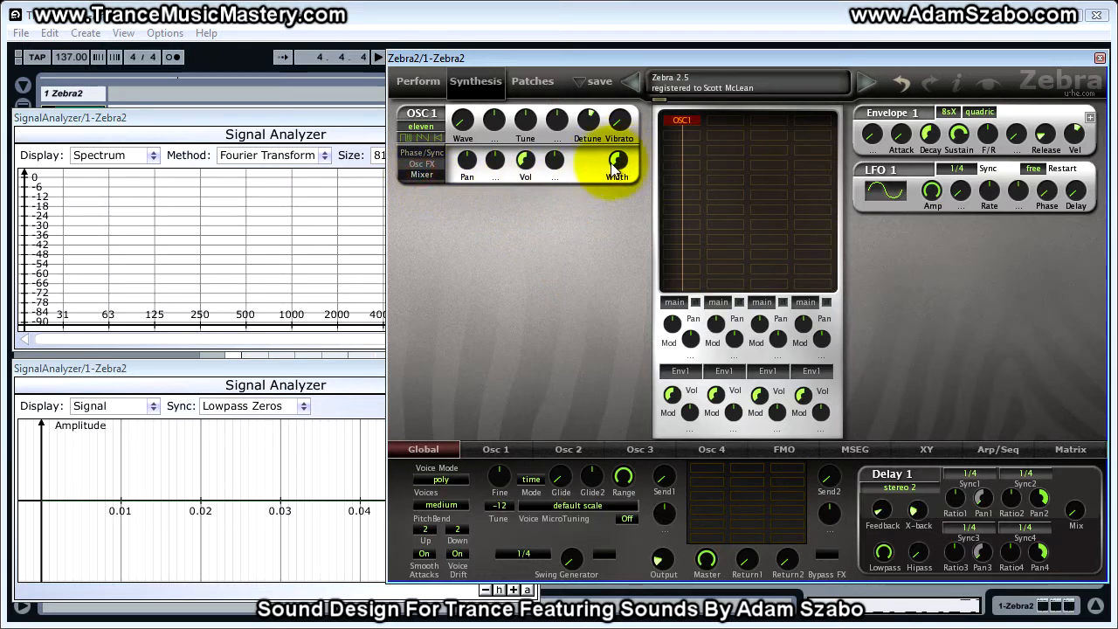
pyautogui.moveTo(616, 175); pyautogui.dragTo(614, 45)
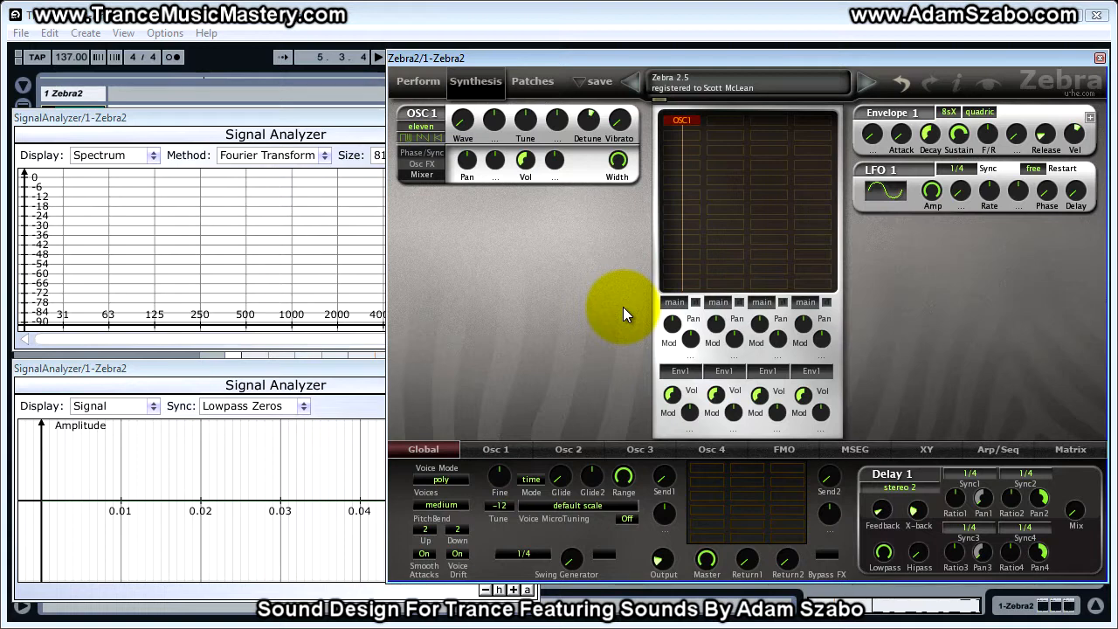
# Add OSC2 directly below OSC1 in the module grid and switch it to eleven voices
pyautogui.click(694, 133)
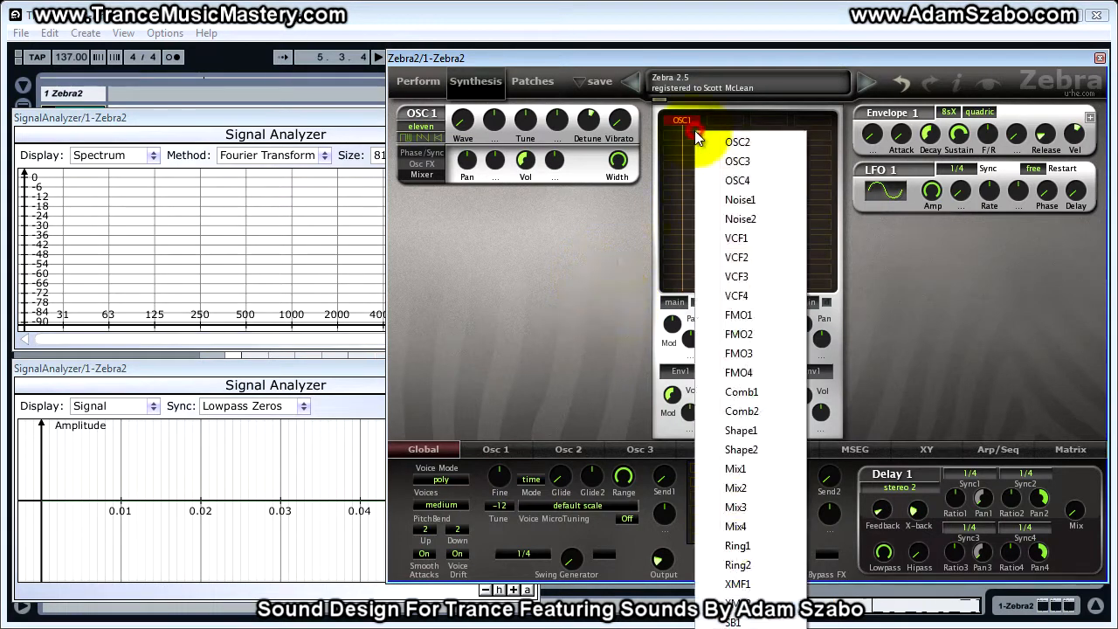
pyautogui.click(722, 144)
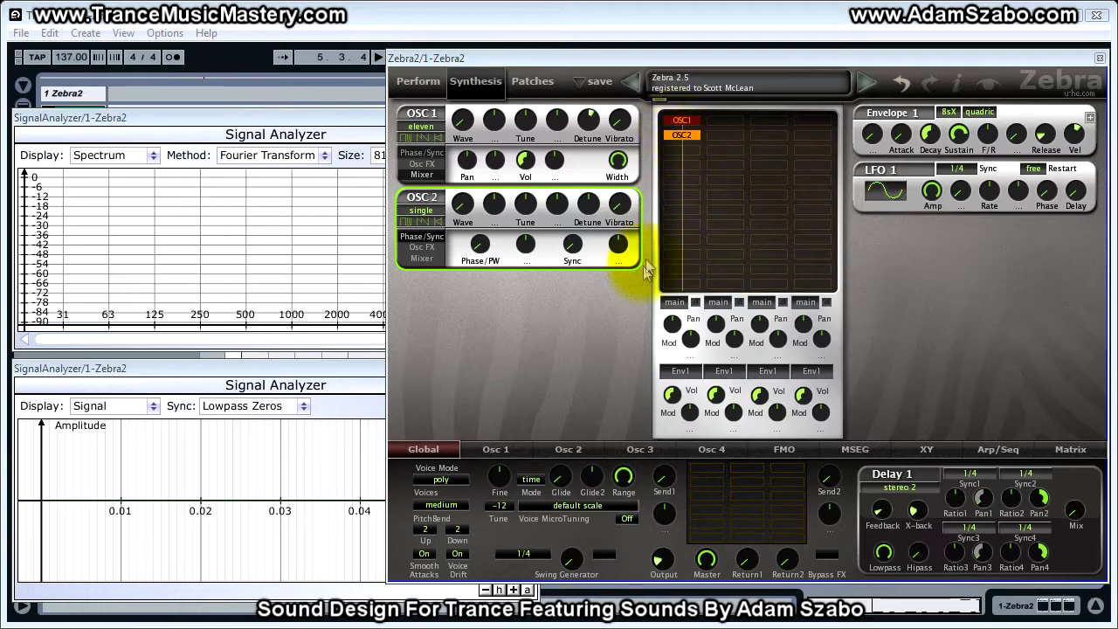
pyautogui.click(563, 319)
pyautogui.press('space')
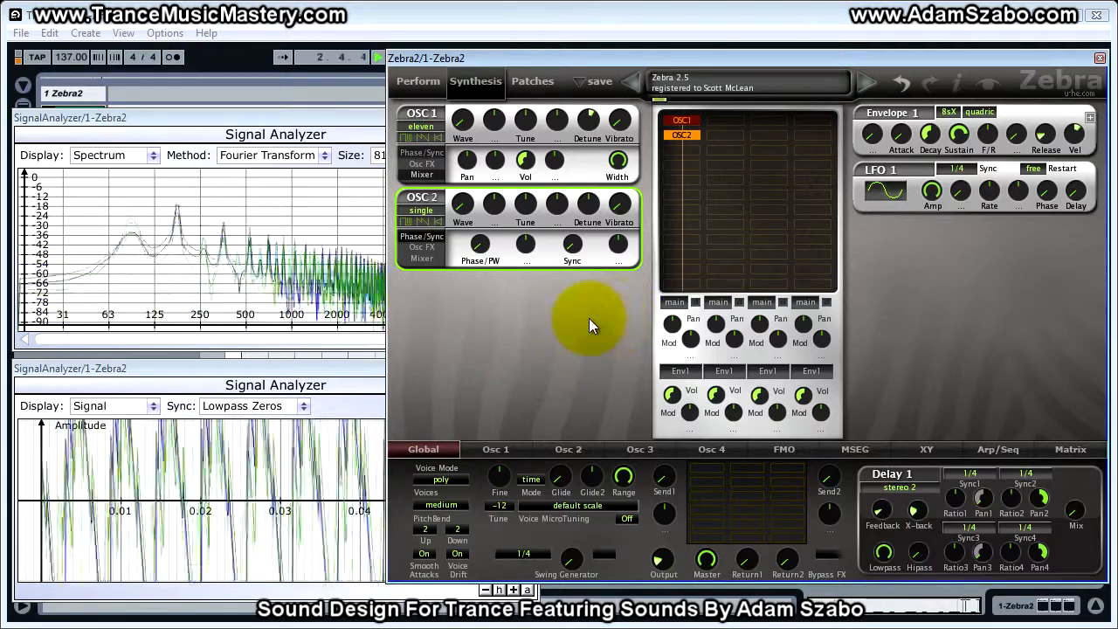
pyautogui.click(420, 216)
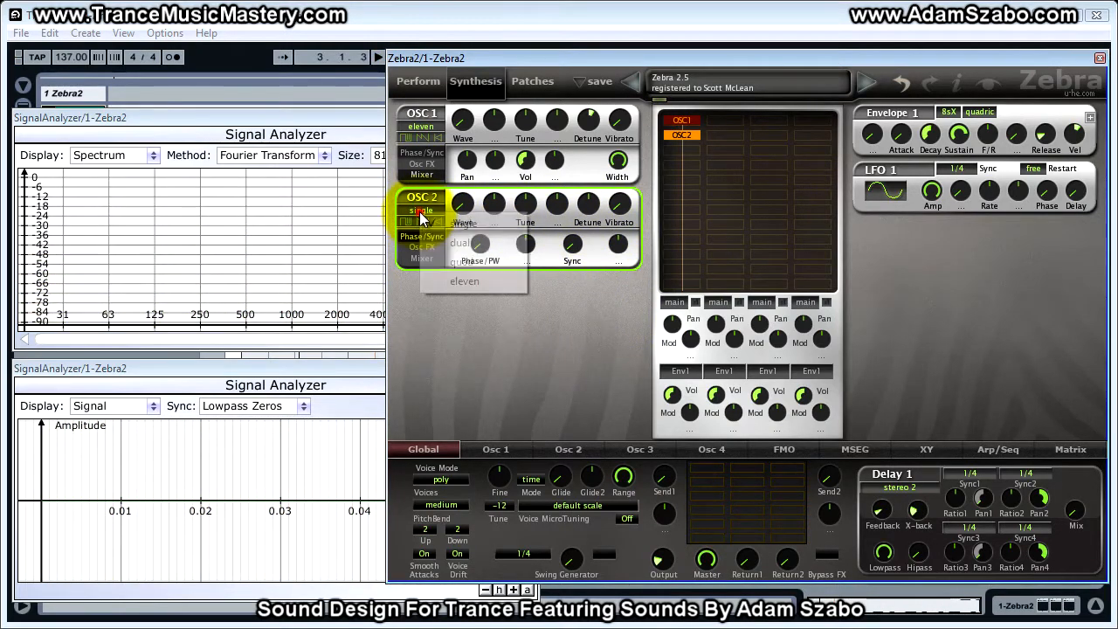
pyautogui.click(462, 281)
# Check both oscillators' waveforms and raise oscillator 2's Detune slightly more than oscillator 1's during playback
pyautogui.click(561, 449)
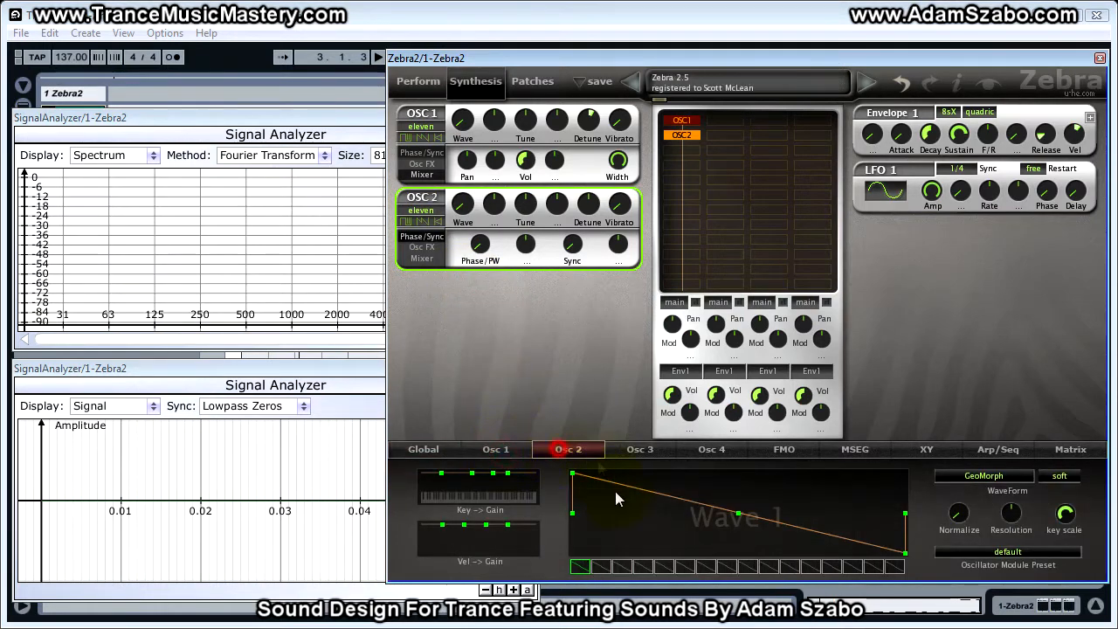
pyautogui.click(495, 449)
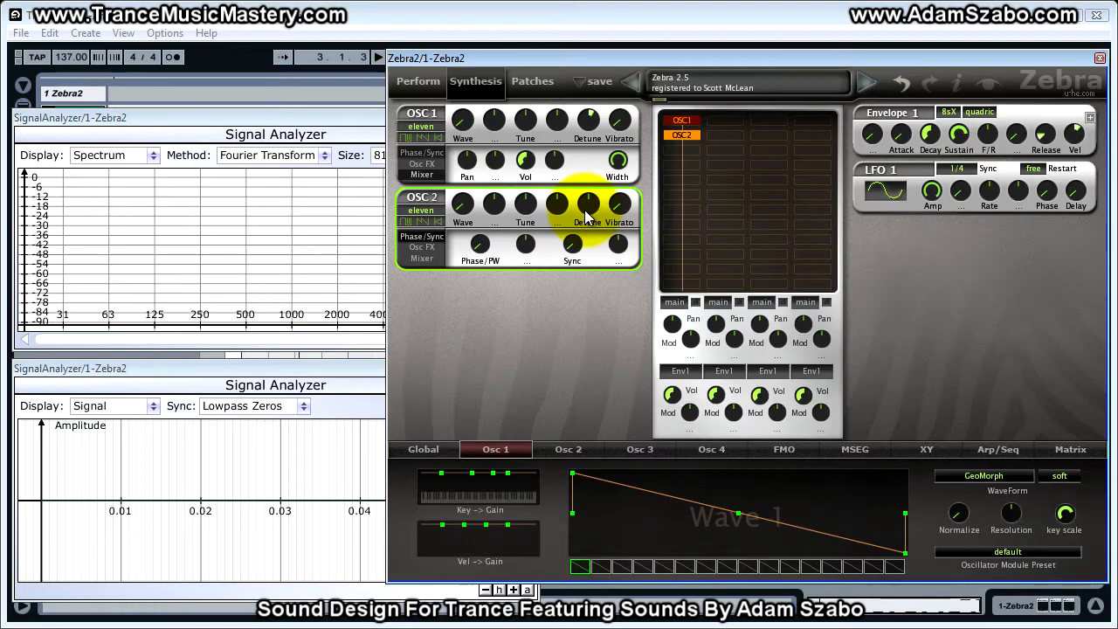
pyautogui.press('space')
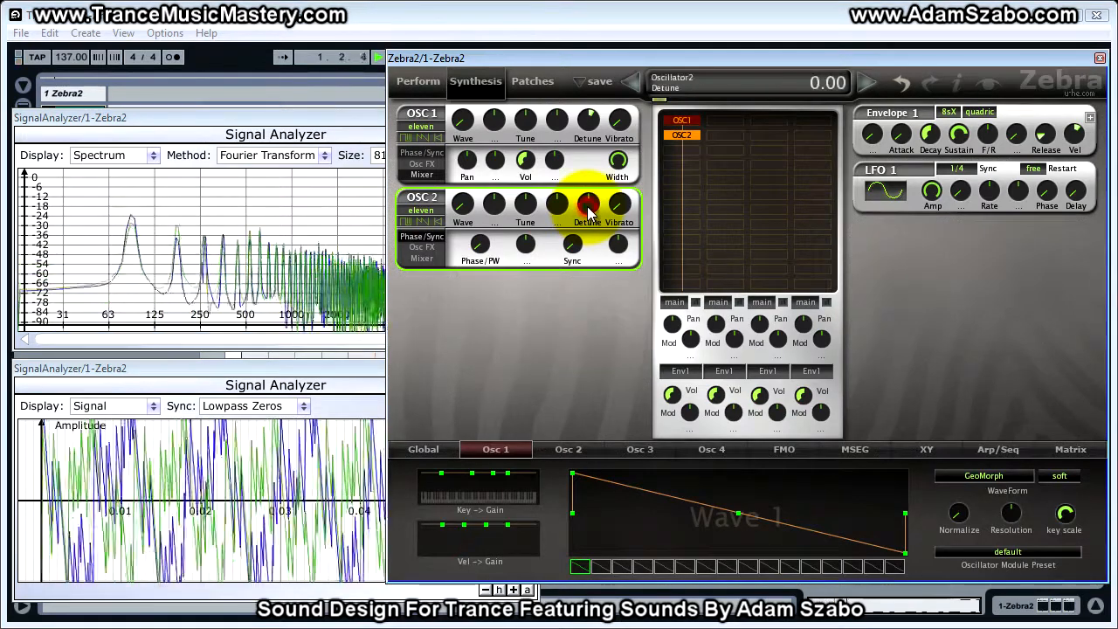
pyautogui.moveTo(590, 207); pyautogui.dragTo(586, 177)
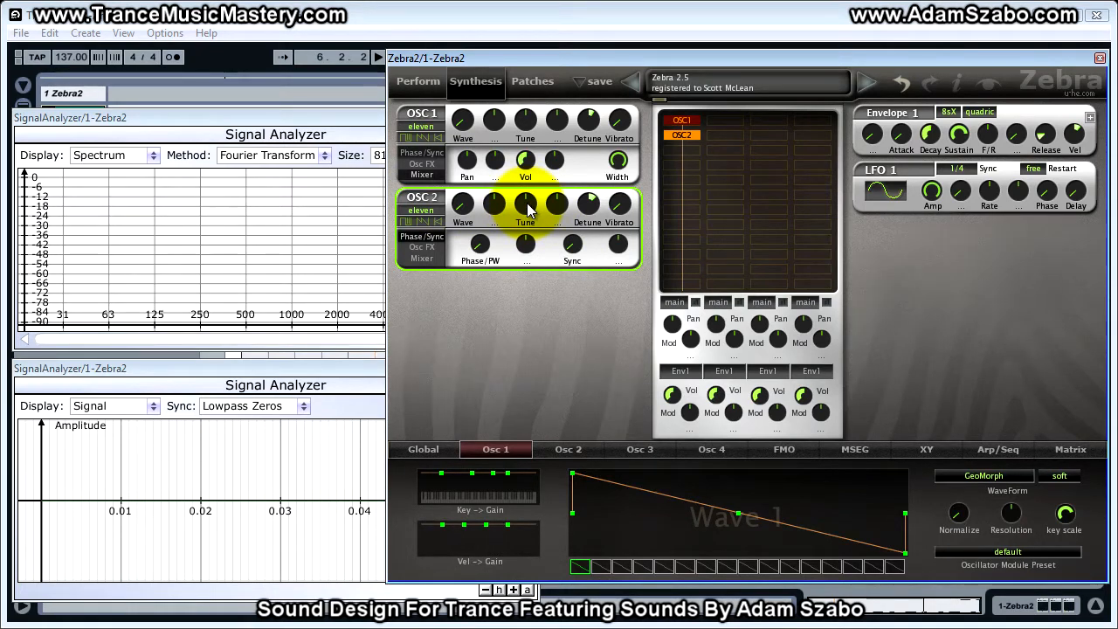
# Lower oscillator 2's Tune and set its mixer Width to maximum
pyautogui.moveTo(527, 208); pyautogui.dragTo(529, 229)
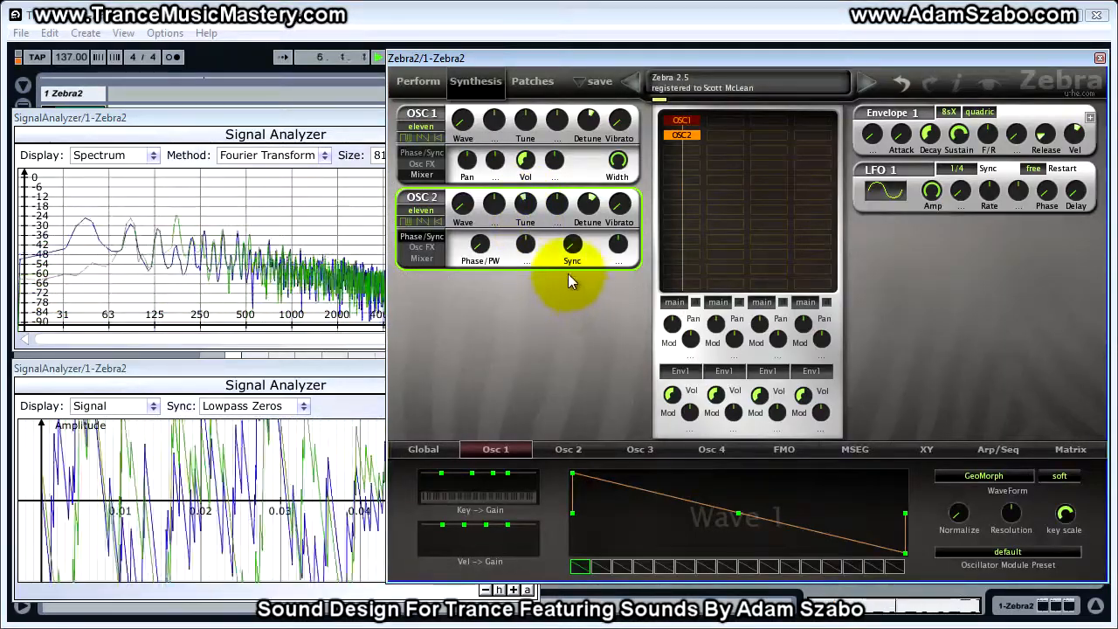
pyautogui.click(422, 259)
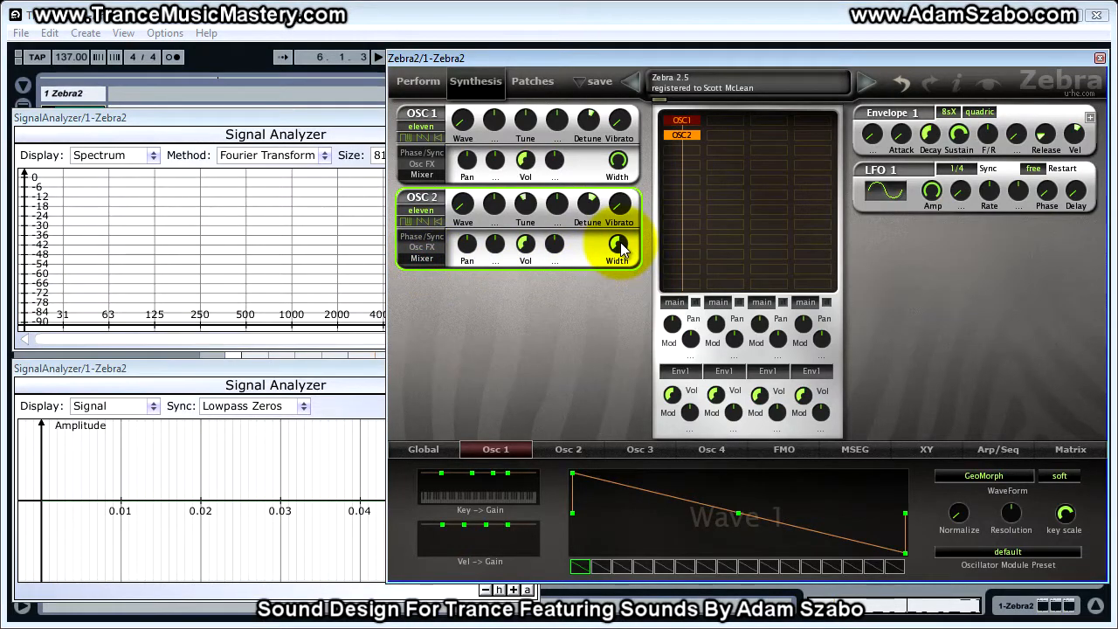
pyautogui.moveTo(620, 249); pyautogui.dragTo(600, 85)
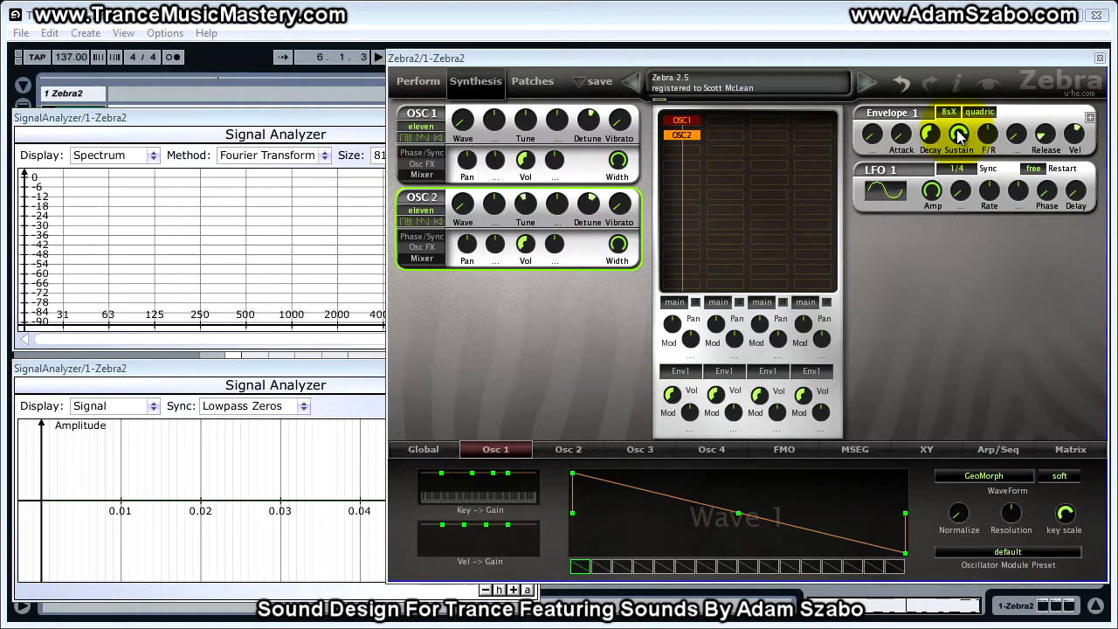
# During playback, reduce Envelope 1's Sustain slightly and set its Decay to 25.50
pyautogui.moveTo(1046, 145)
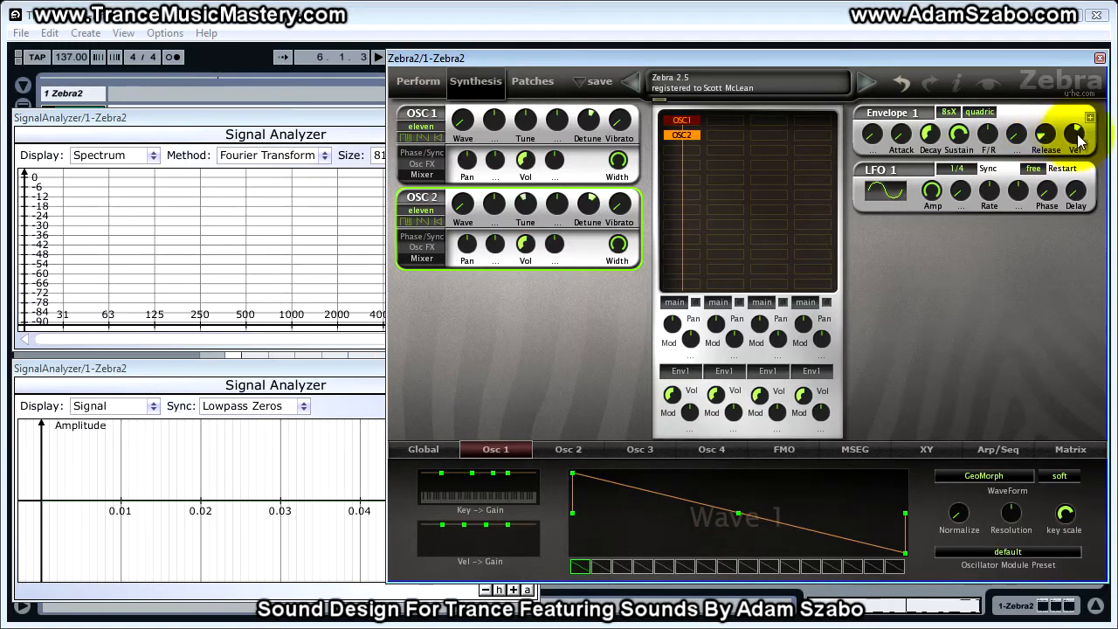
pyautogui.press('space')
pyautogui.click(961, 135)
pyautogui.moveTo(963, 140); pyautogui.dragTo(965, 149)
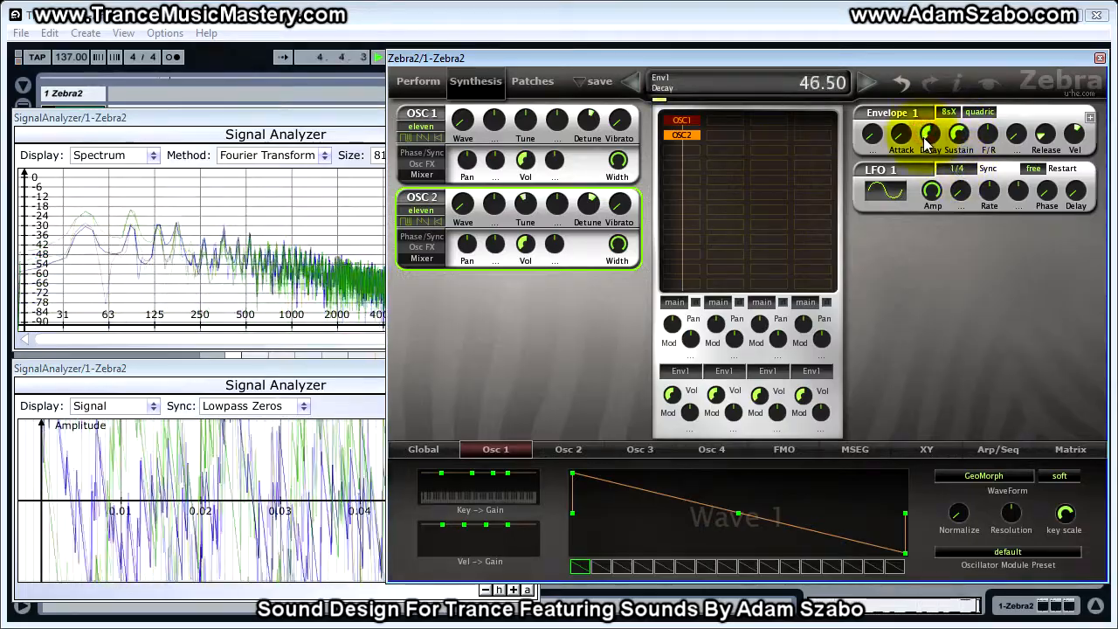
pyautogui.moveTo(926, 148); pyautogui.dragTo(925, 171)
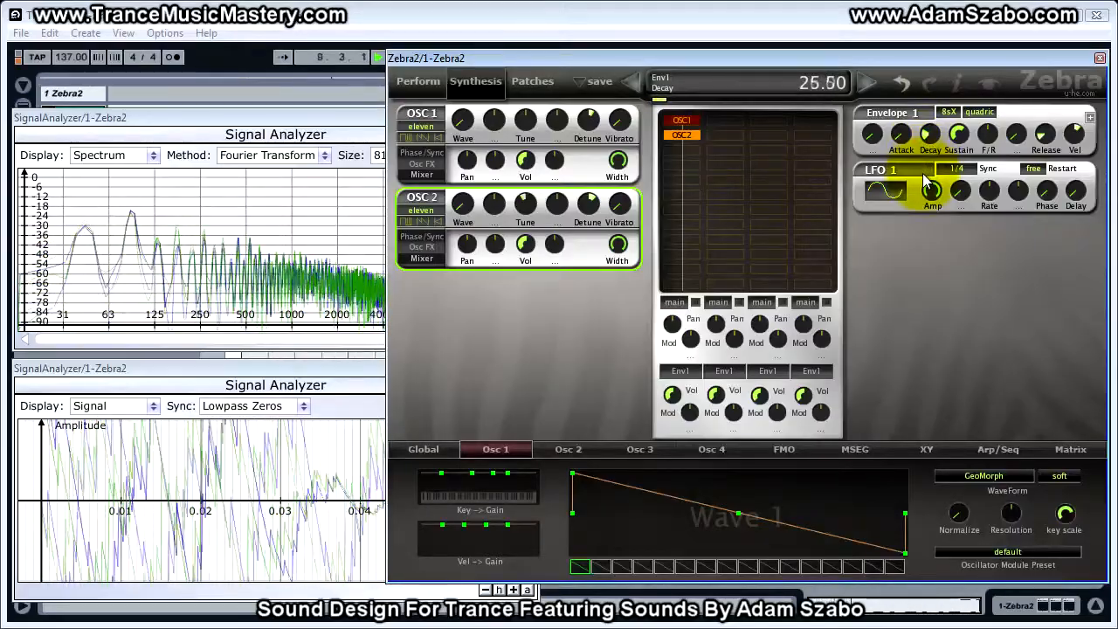
# Set Envelope 1's Release to 4.50 and reduce its velocity sensitivity
pyautogui.click(1049, 140)
pyautogui.moveTo(1044, 146); pyautogui.dragTo(1042, 151)
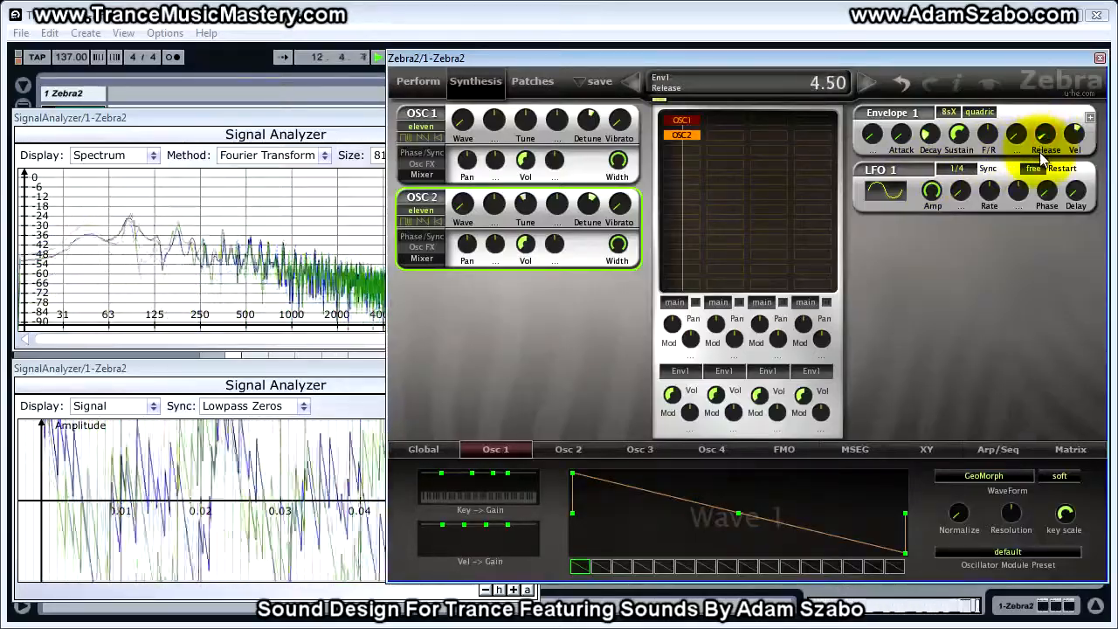
pyautogui.click(1074, 140)
pyautogui.moveTo(1073, 144); pyautogui.dragTo(1069, 151)
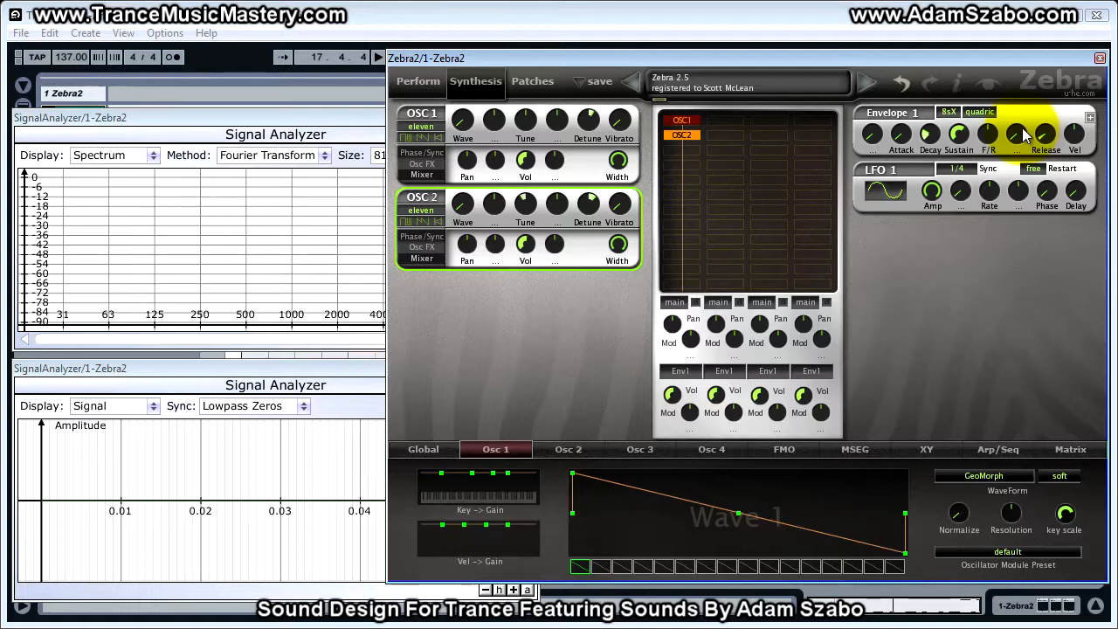
# Add the VCF1 filter below OSC2 in the module grid and lower its Cutoff slightly
pyautogui.click(670, 150)
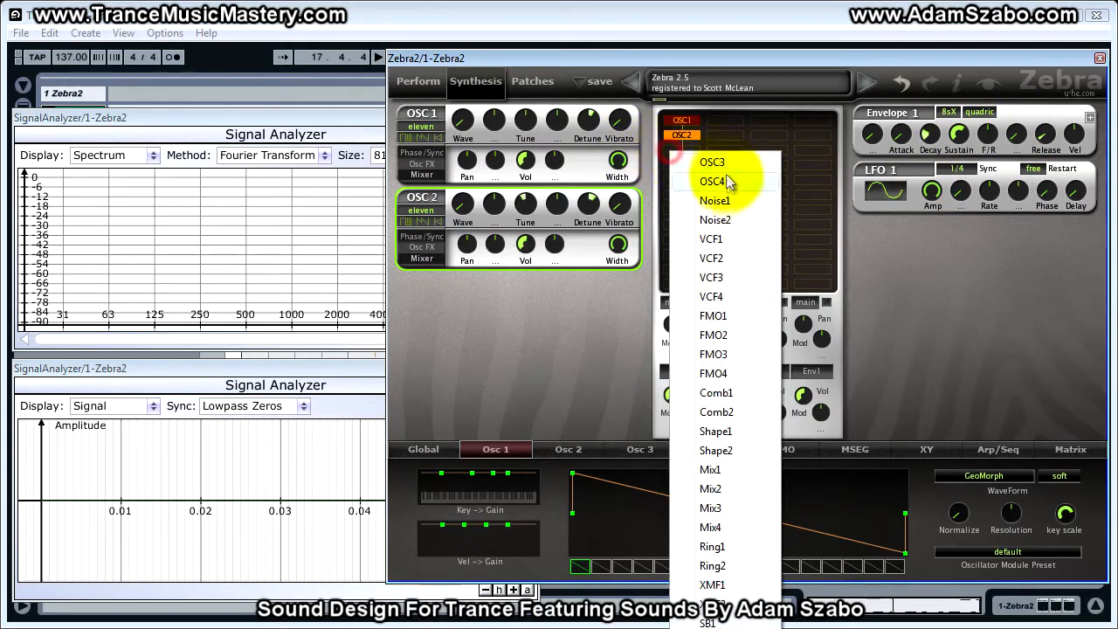
pyautogui.click(738, 239)
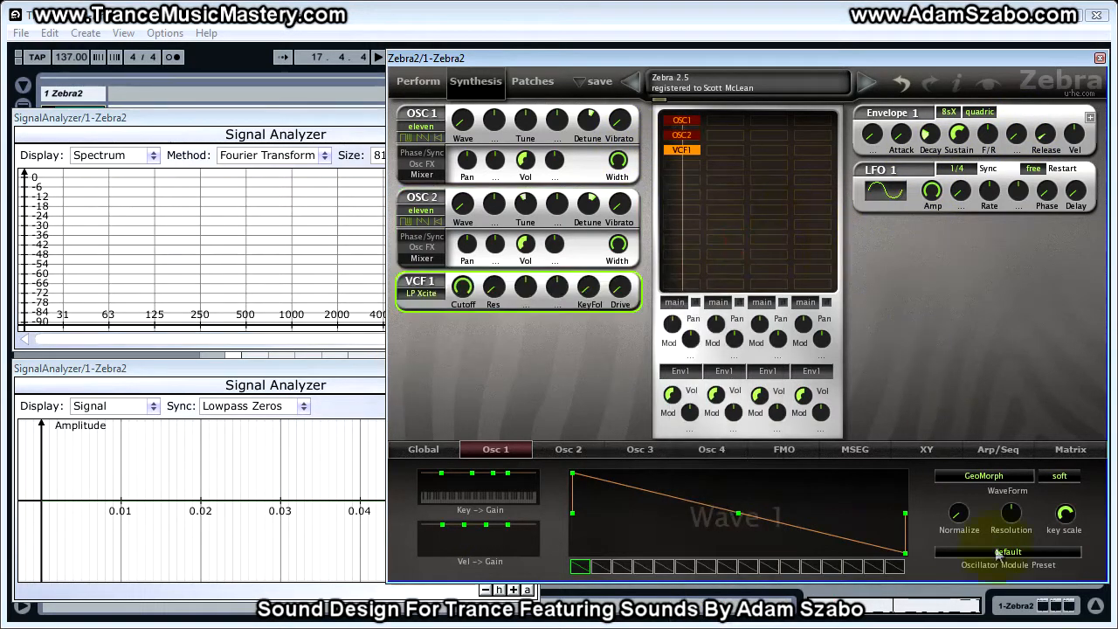
pyautogui.click(465, 291)
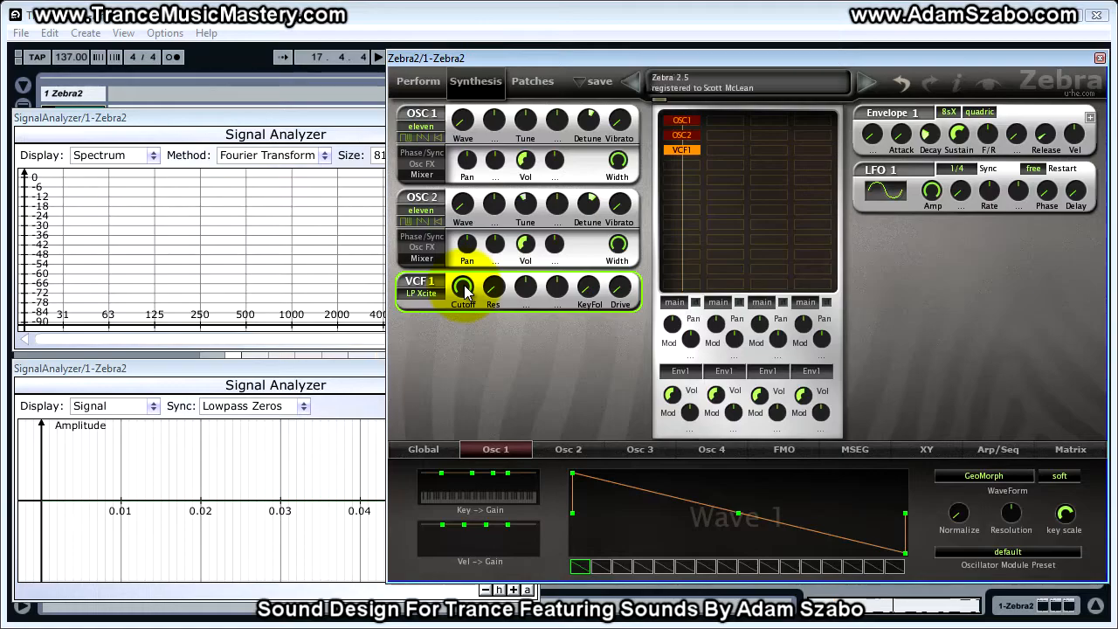
pyautogui.moveTo(464, 291); pyautogui.dragTo(460, 313)
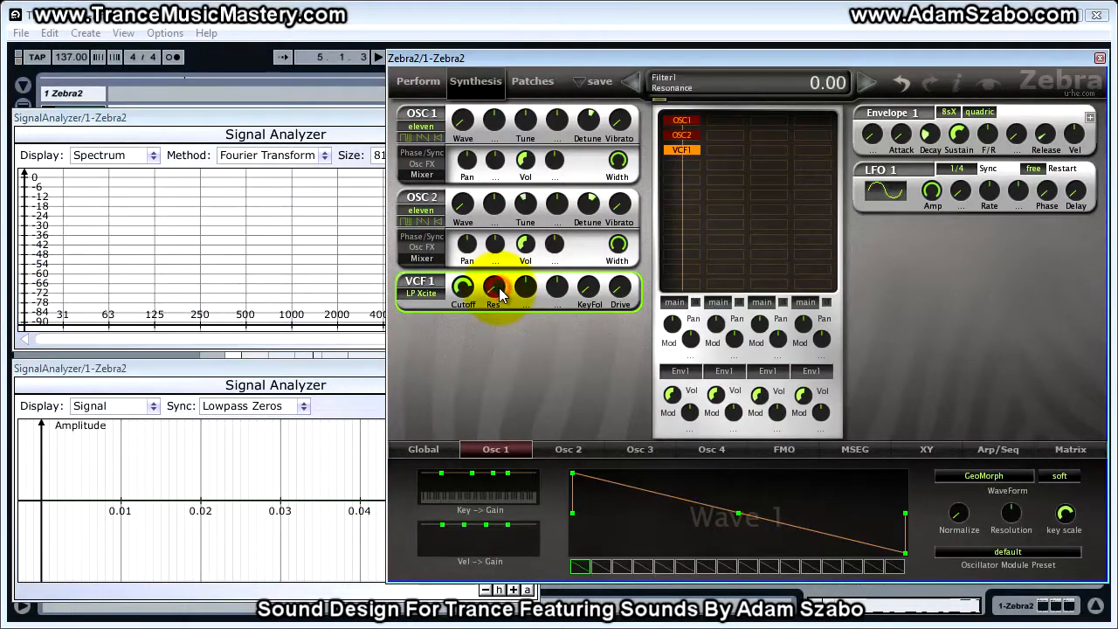
# Raise the VCF1 filter's Resonance to slightly above 10 while listening to playback
pyautogui.scroll(5, 499, 287)
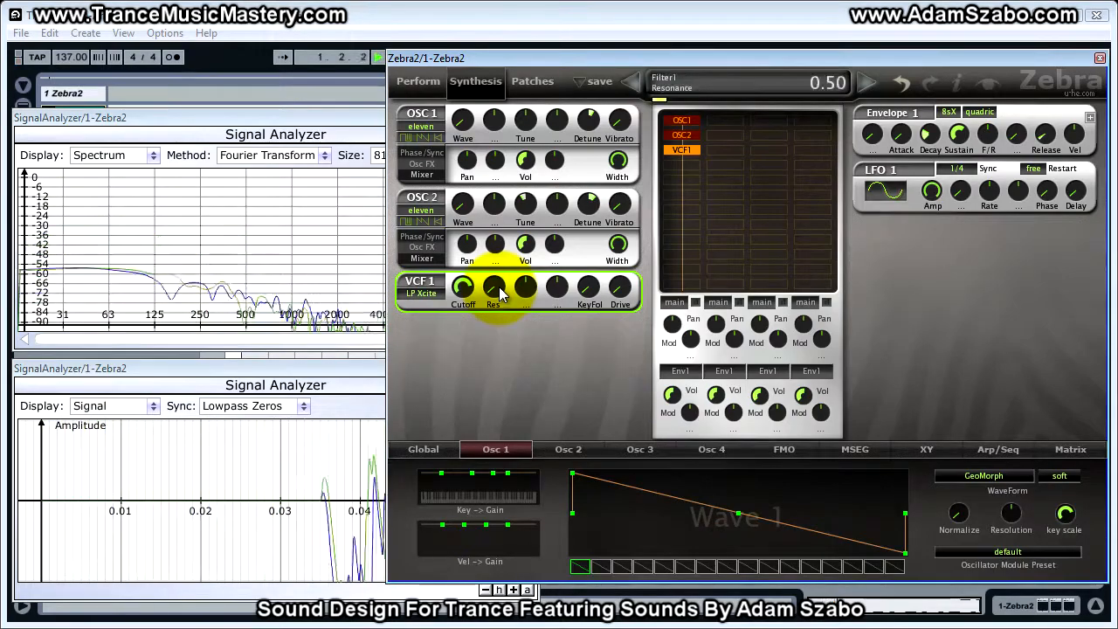
pyautogui.scroll(9, 500, 288)
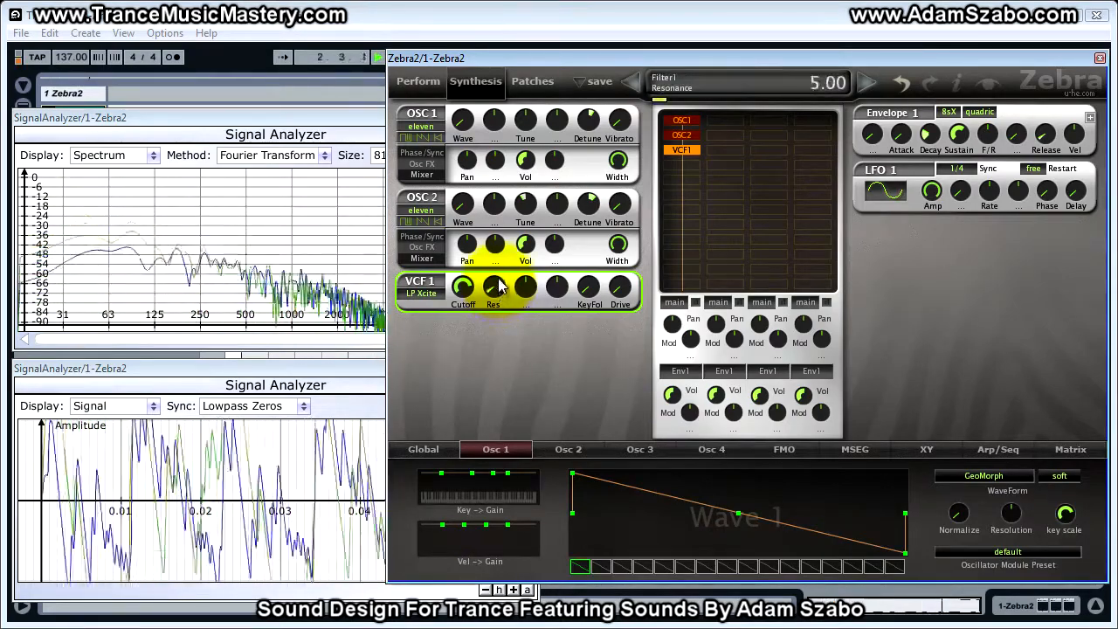
pyautogui.scroll(10, 500, 281)
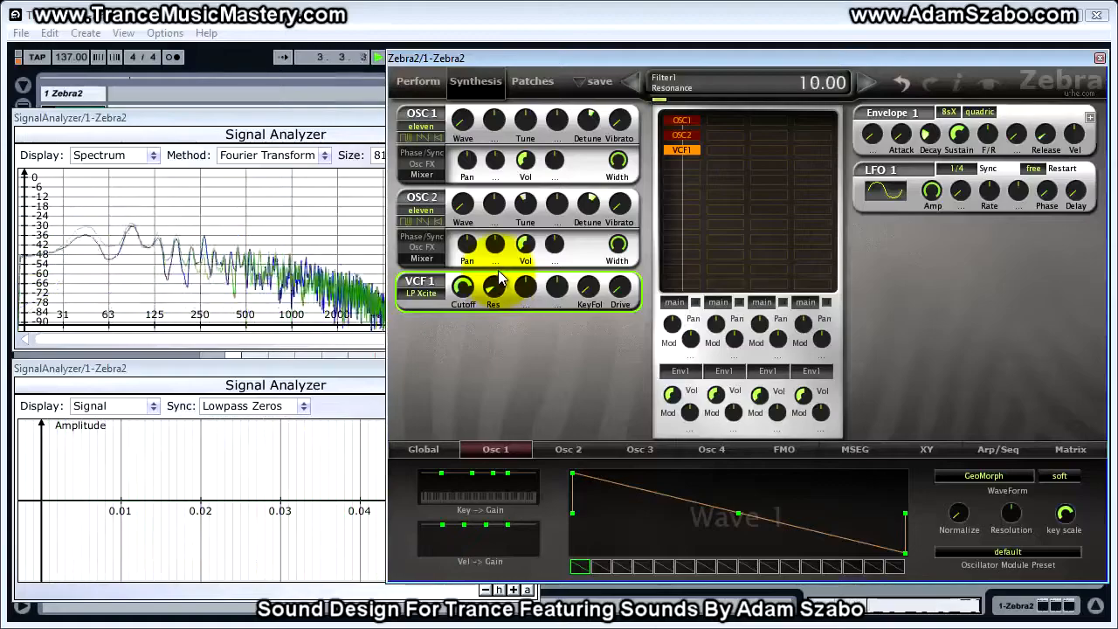
pyautogui.scroll(2, 499, 274)
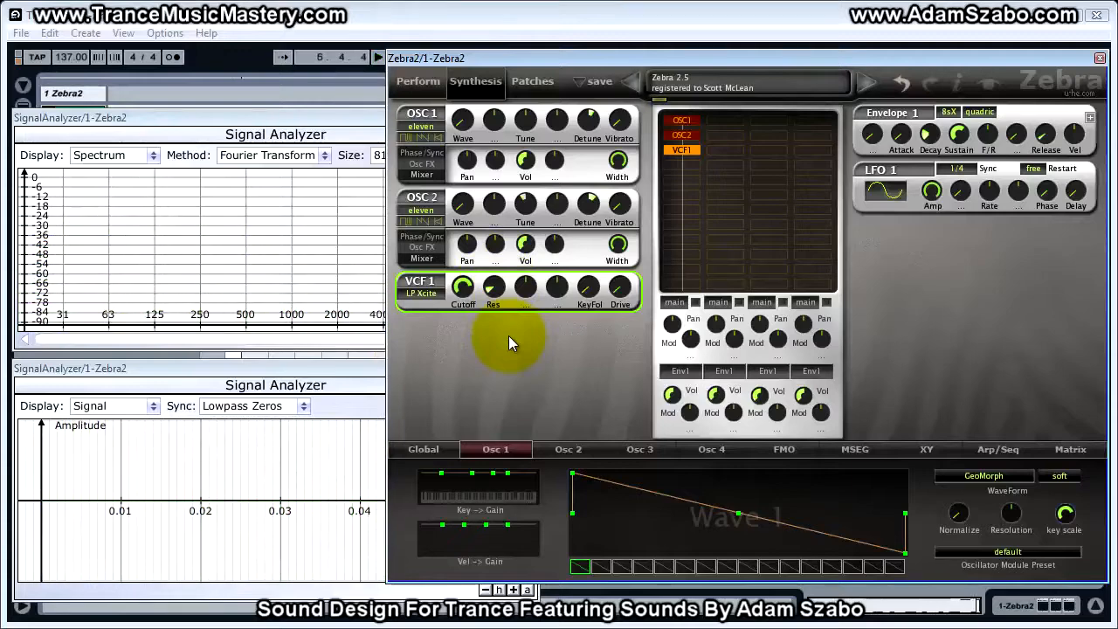
# Raise the VCF1 filter's key follow amount to roughly a quarter of its range
pyautogui.click(588, 289)
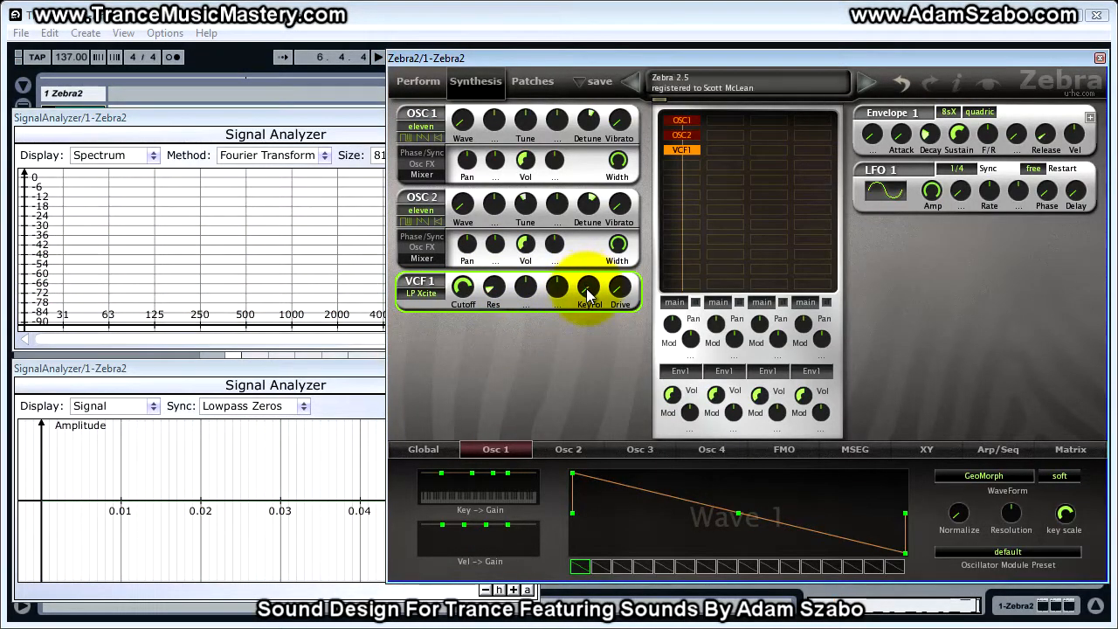
pyautogui.click(587, 290)
pyautogui.moveTo(588, 291); pyautogui.dragTo(587, 259)
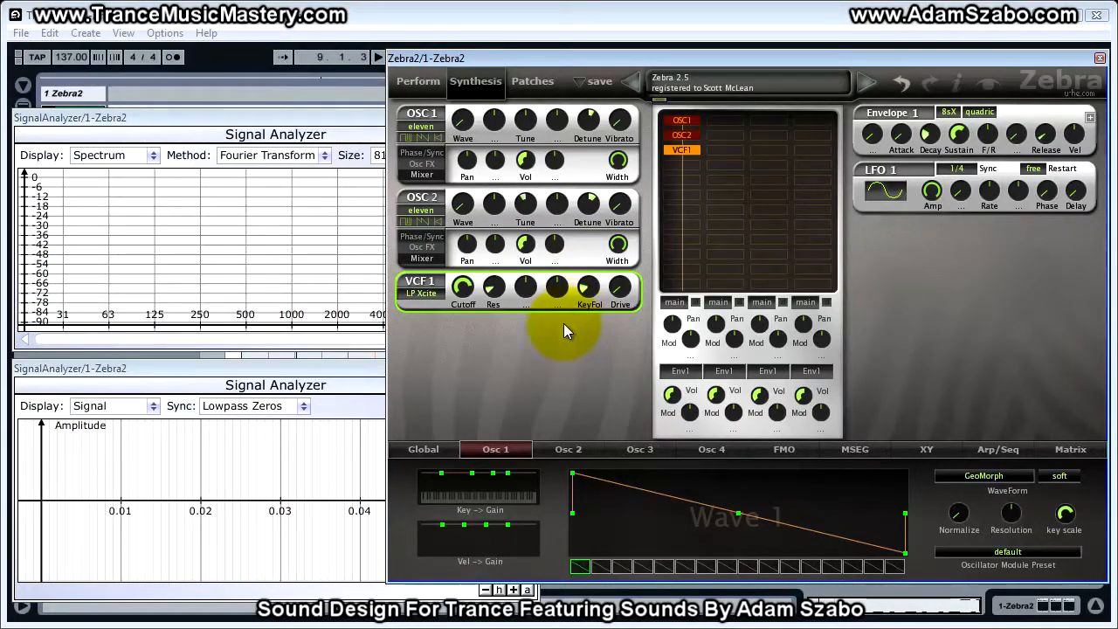
# Assign Env2 as the VCF1 filter's first modulation source and try out its modulation depth during playback
pyautogui.click(530, 285)
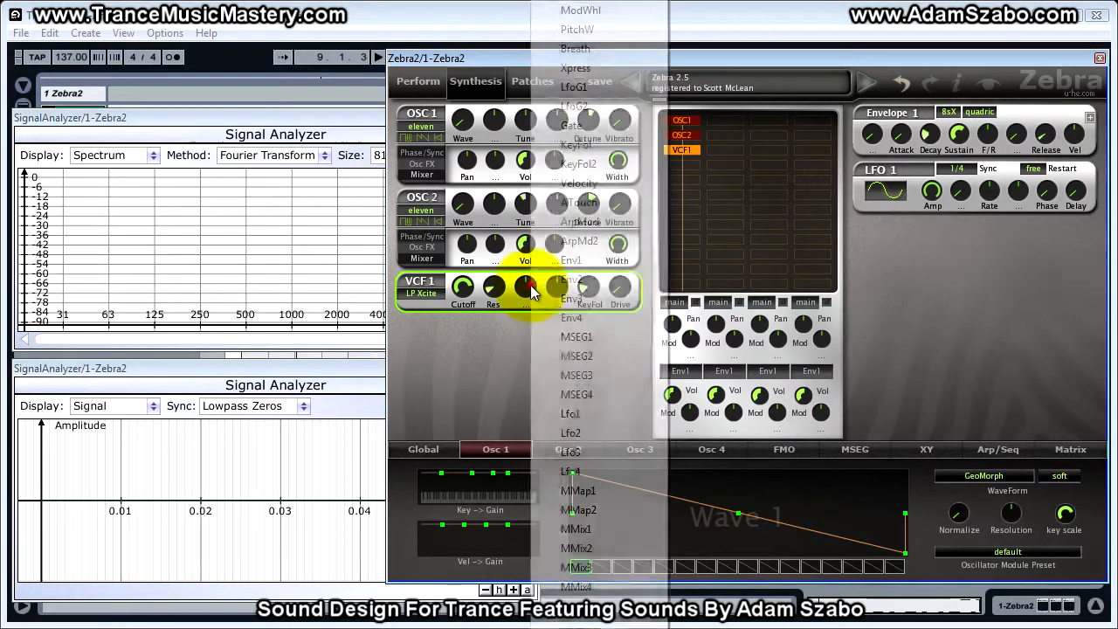
pyautogui.click(579, 280)
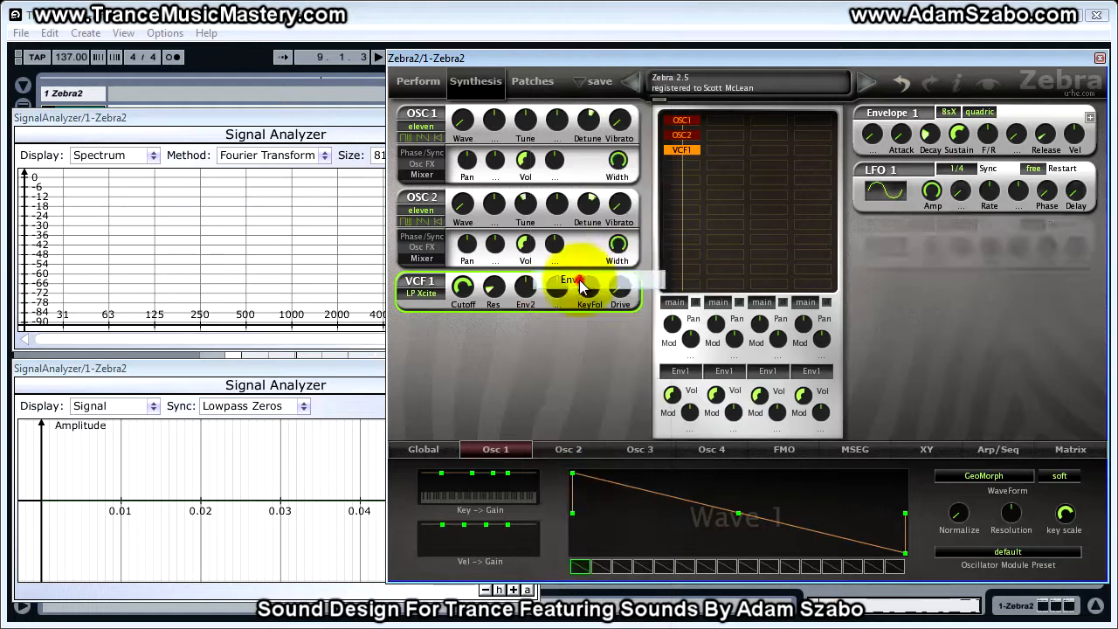
pyautogui.click(526, 289)
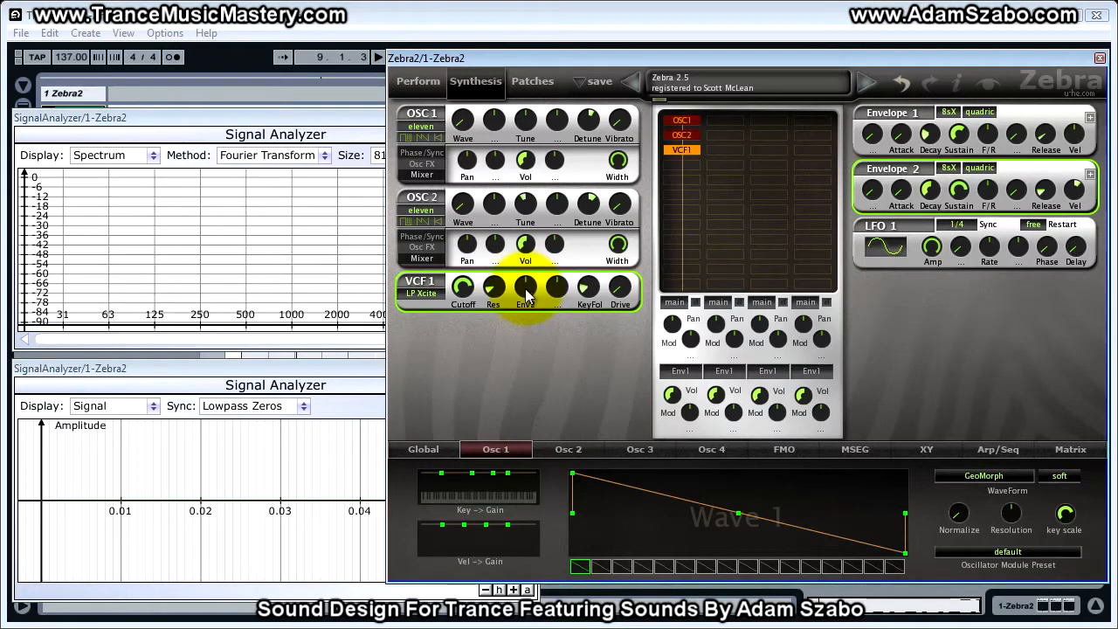
pyautogui.press('space')
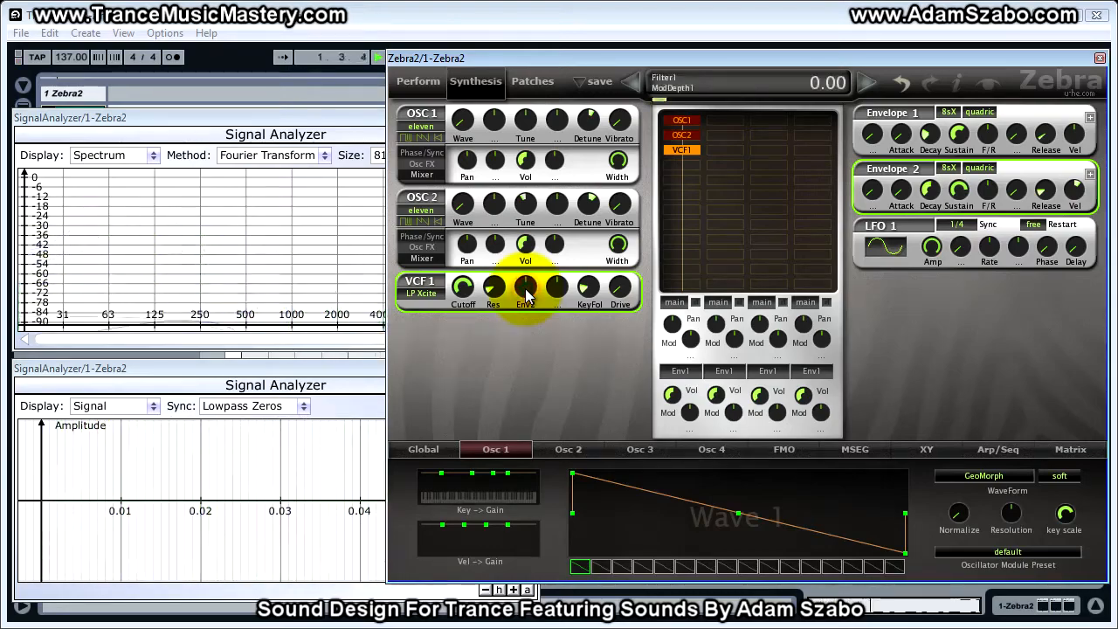
pyautogui.scroll(4, 527, 288)
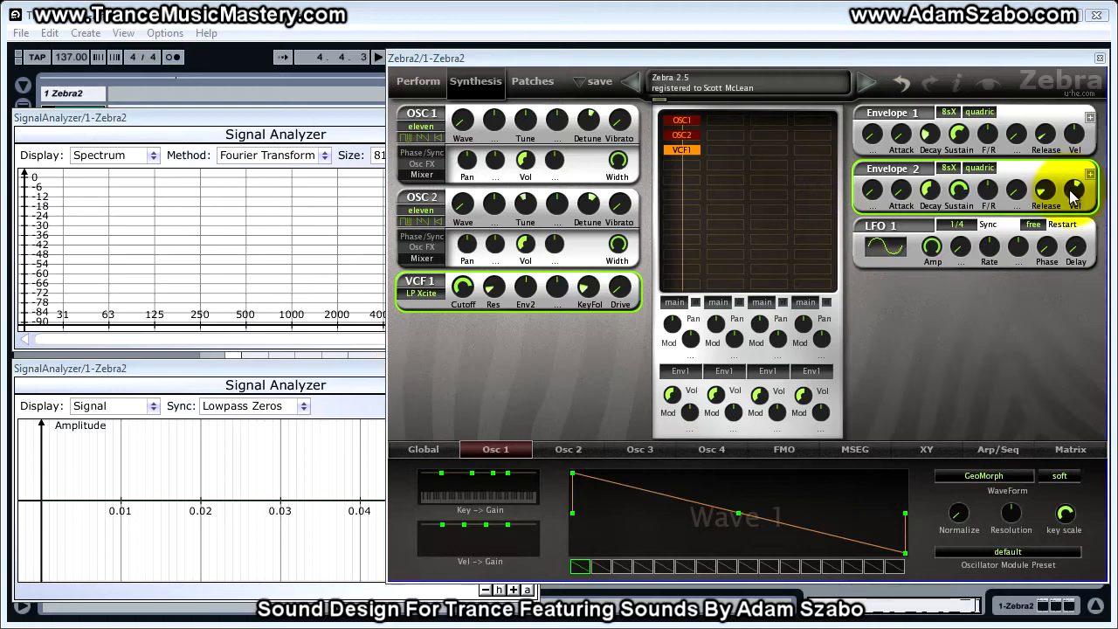
# Reduce Envelope 2's velocity sensitivity and set its Decay to 25.00 with Sustain at minimum
pyautogui.moveTo(1073, 194); pyautogui.dragTo(1079, 194)
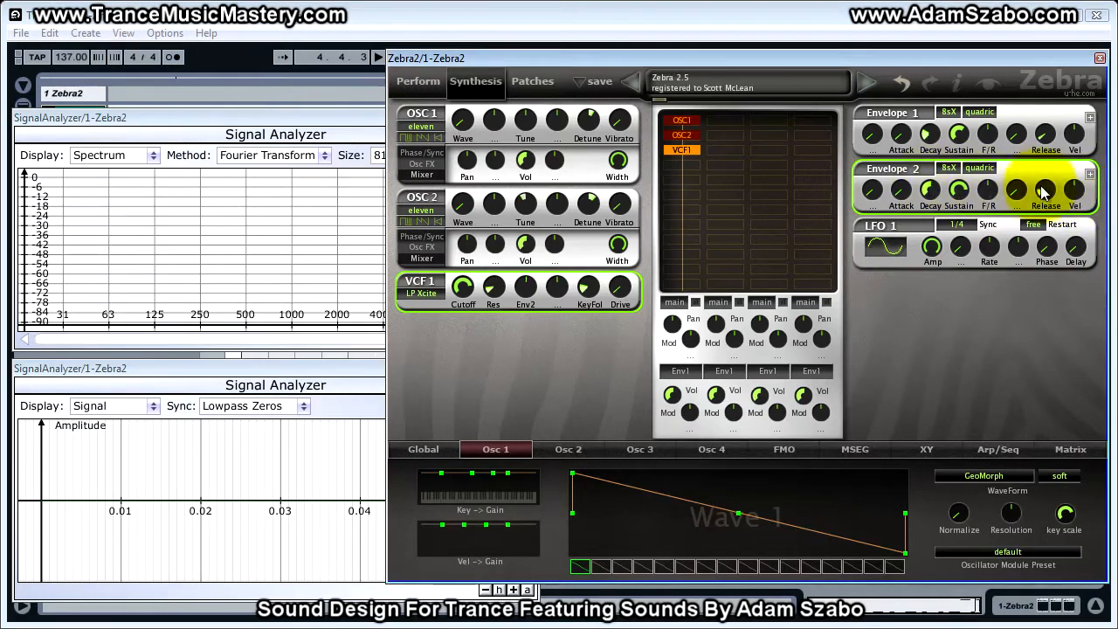
pyautogui.moveTo(933, 192); pyautogui.dragTo(928, 234)
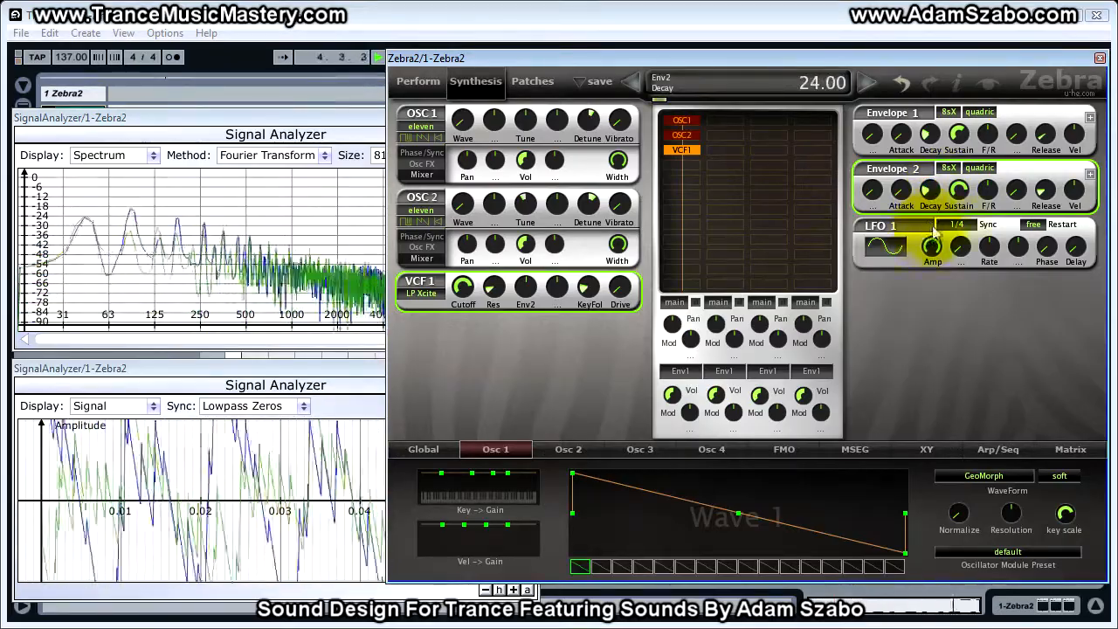
pyautogui.moveTo(958, 190); pyautogui.dragTo(943, 357)
pyautogui.moveTo(931, 197); pyautogui.dragTo(933, 194)
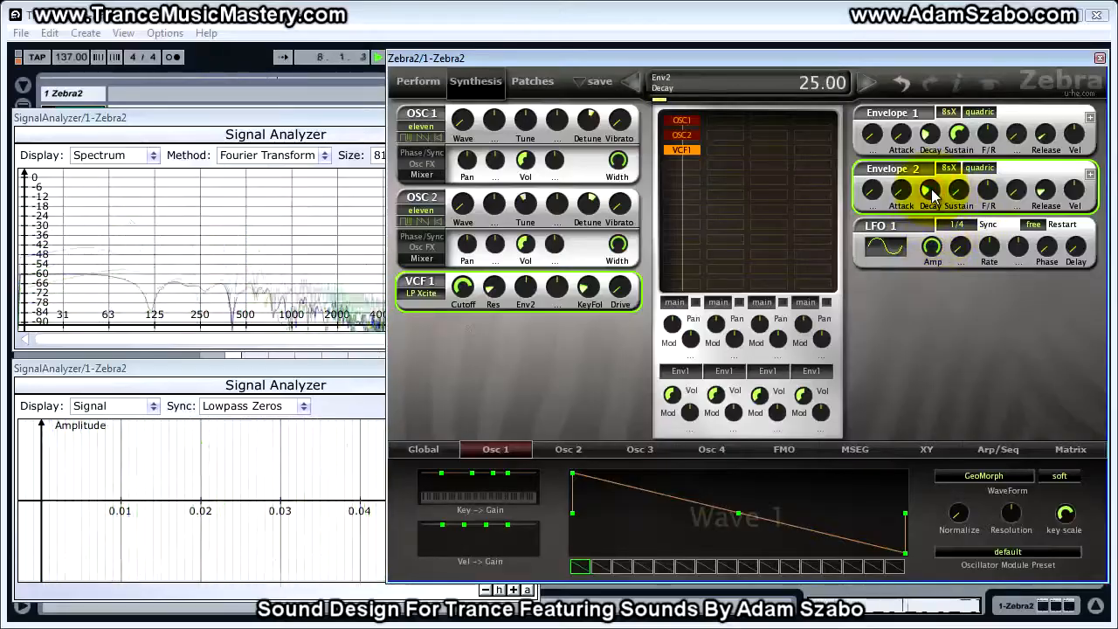
# Raise Envelope 2's Sustain to a little above 13 and shorten its Release to about 7
pyautogui.moveTo(963, 194); pyautogui.dragTo(961, 191)
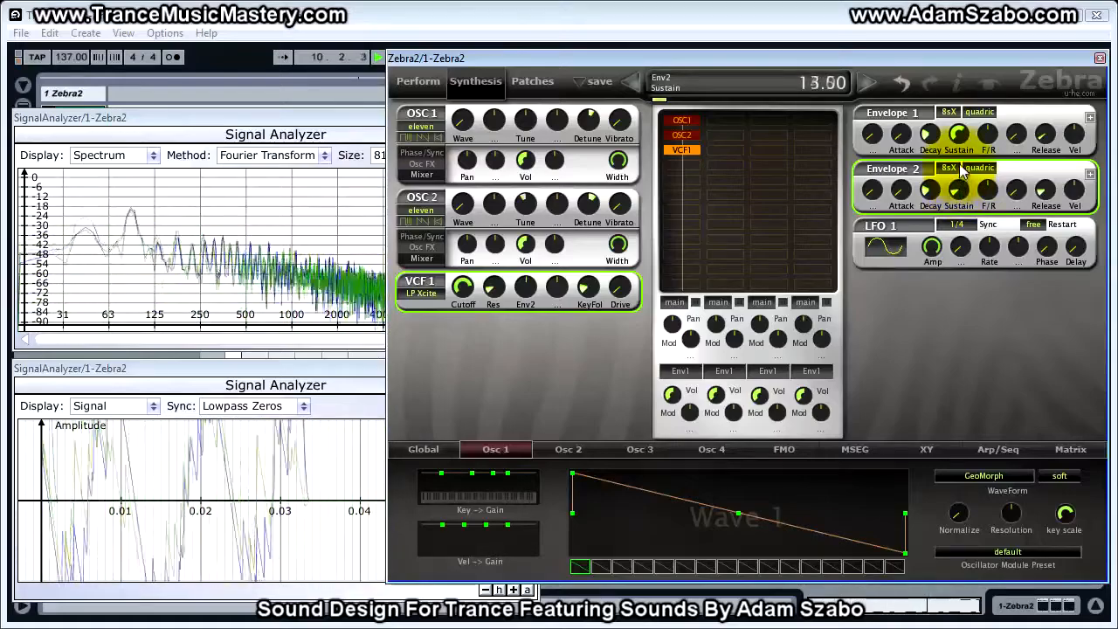
pyautogui.moveTo(962, 162); pyautogui.dragTo(963, 154)
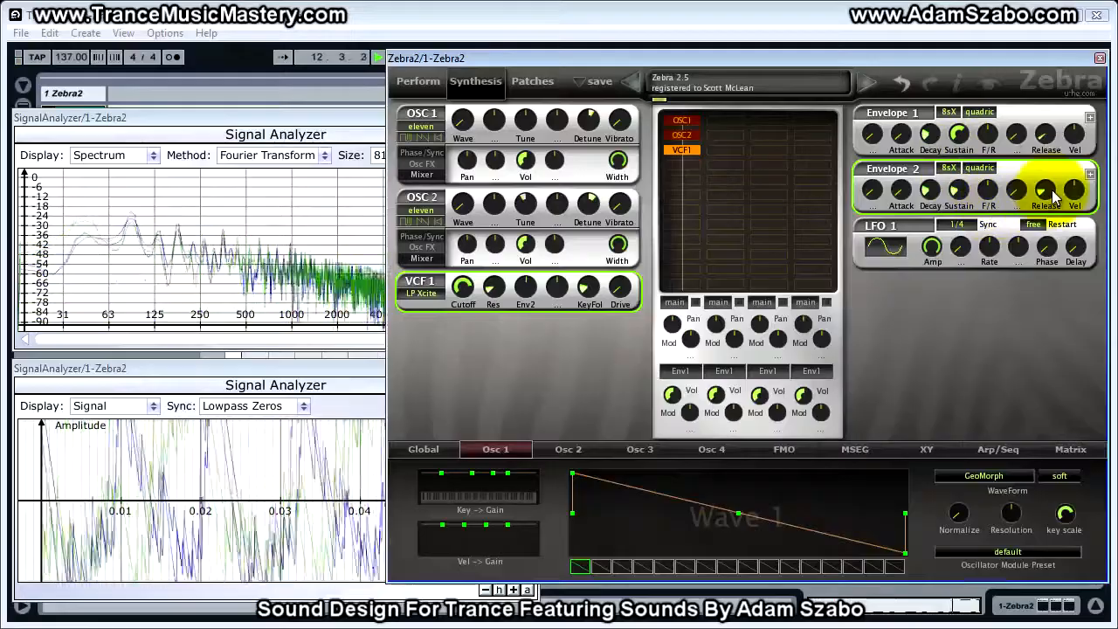
pyautogui.moveTo(1048, 194); pyautogui.dragTo(1048, 201)
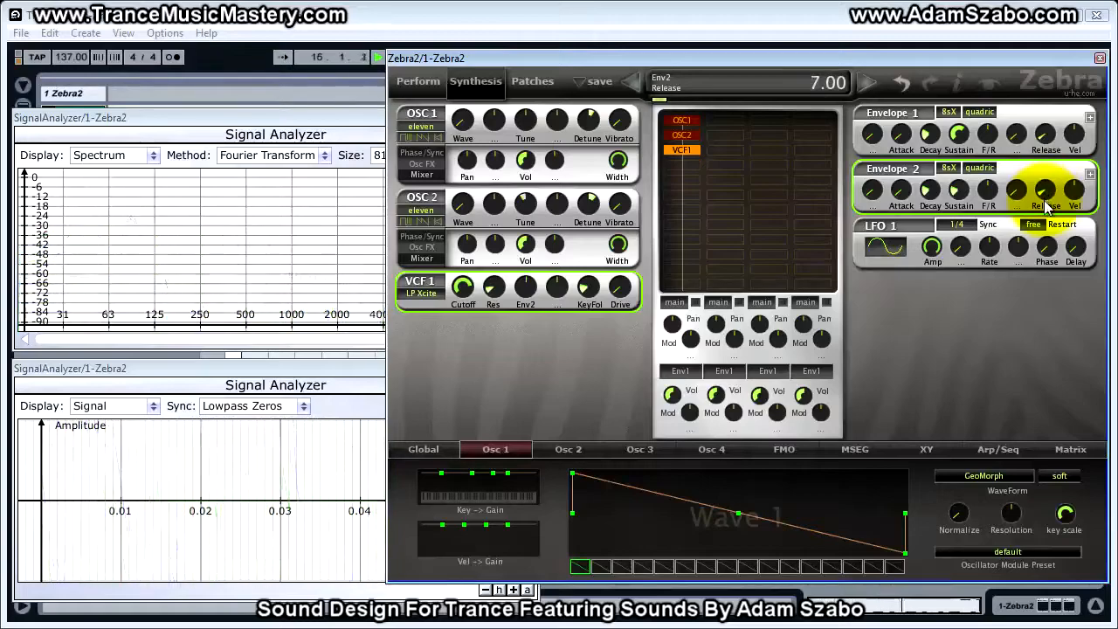
pyautogui.moveTo(1045, 200); pyautogui.dragTo(1045, 198)
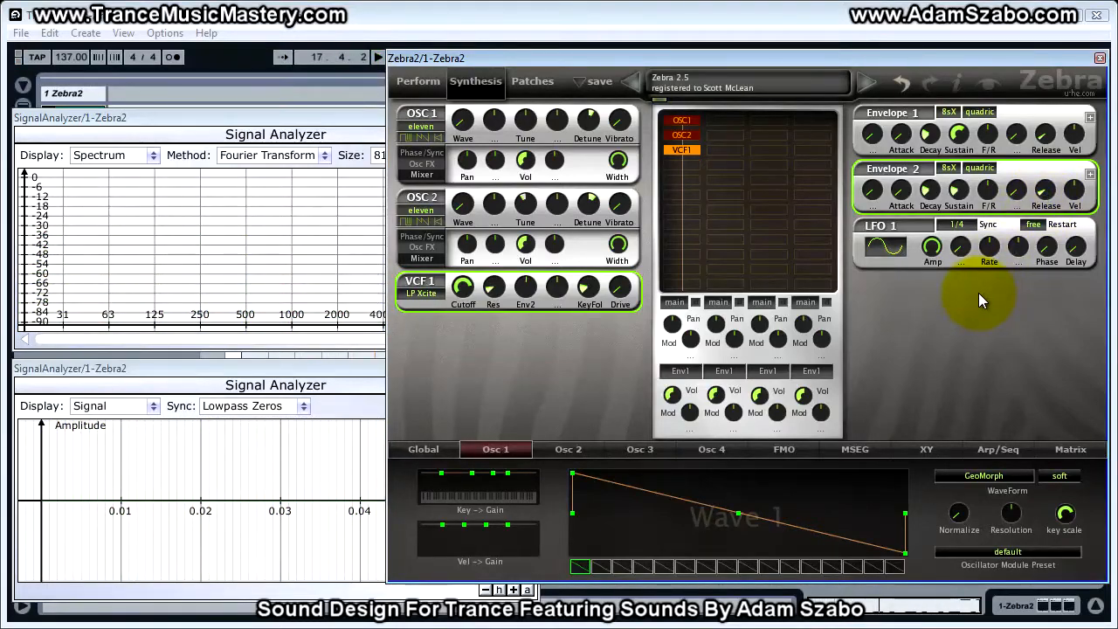
# Try an Env2 modulation depth of 4.00 on the VCF1 filter, comparing it through undo and redo
pyautogui.click(527, 288)
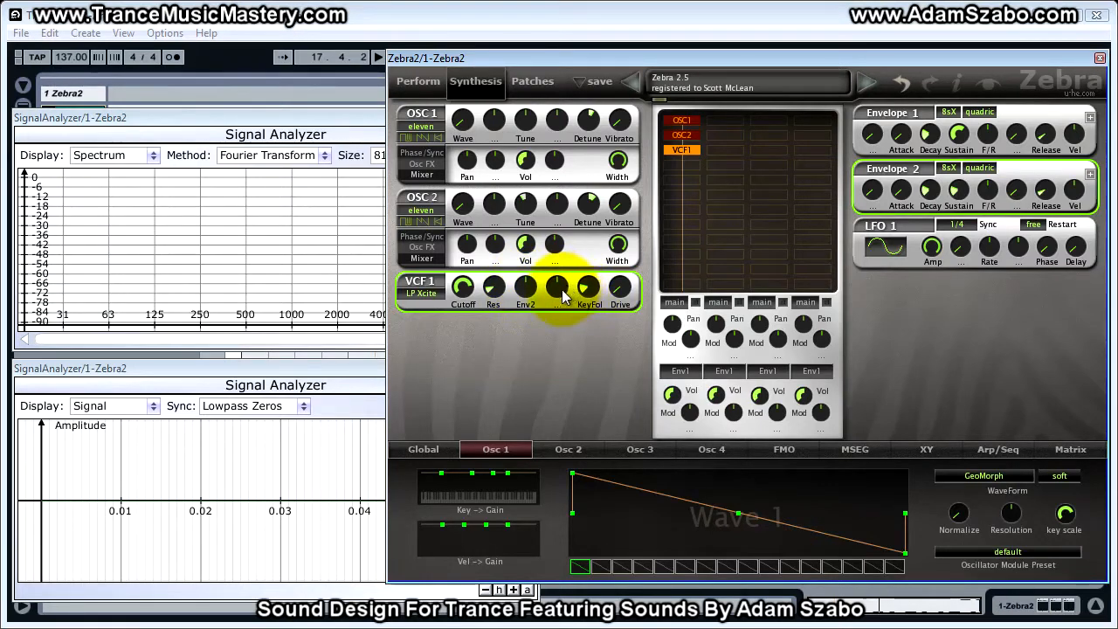
pyautogui.click(526, 292)
pyautogui.moveTo(527, 298); pyautogui.dragTo(527, 296)
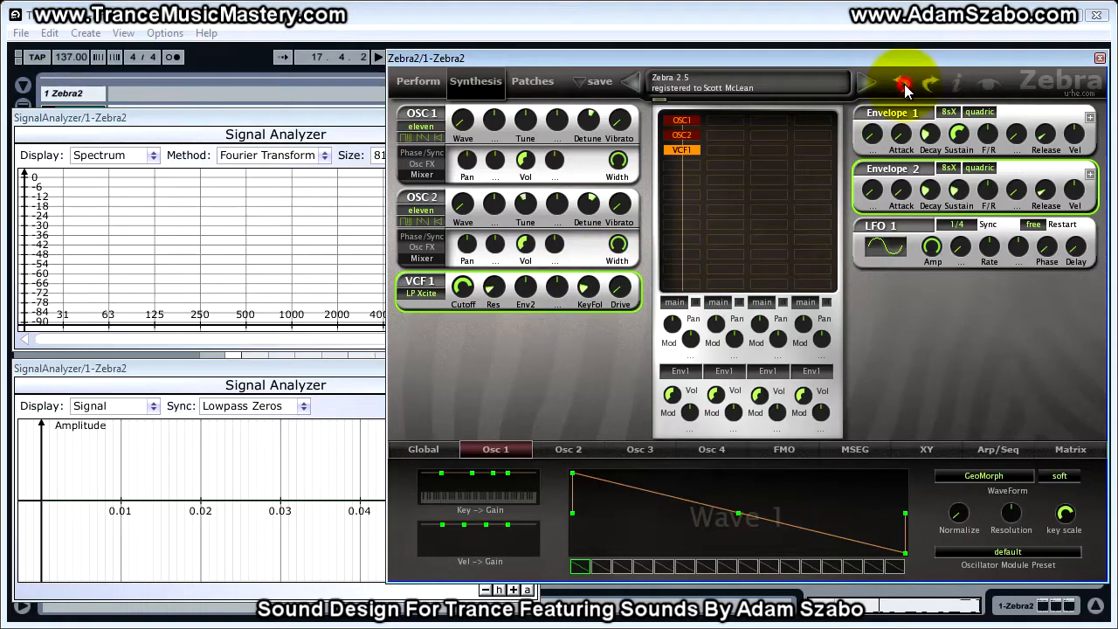
pyautogui.click(524, 294)
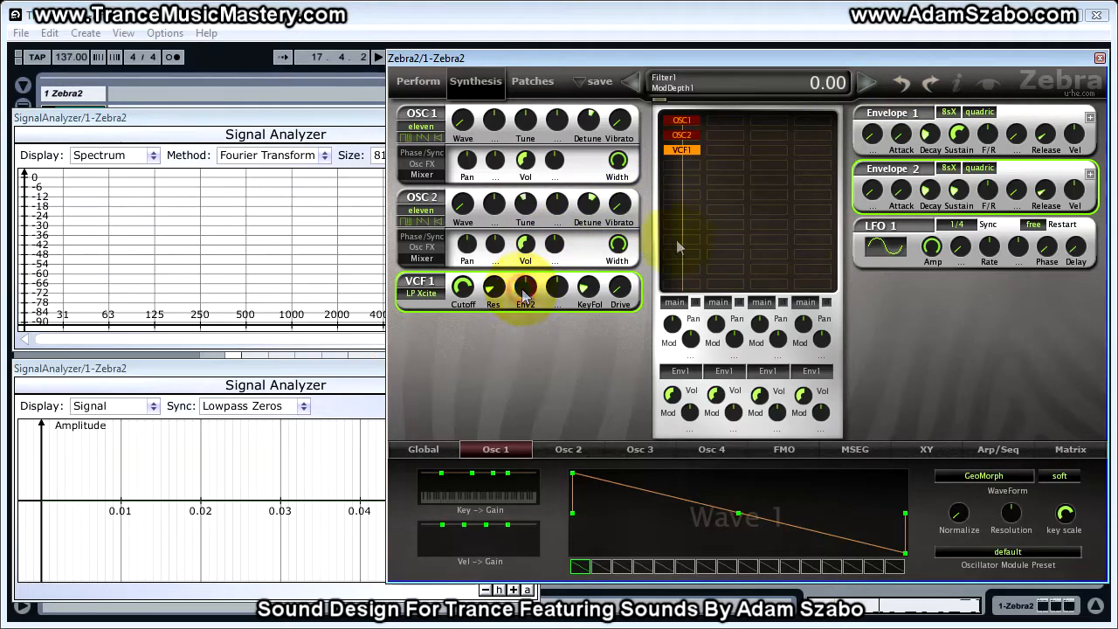
pyautogui.click(932, 82)
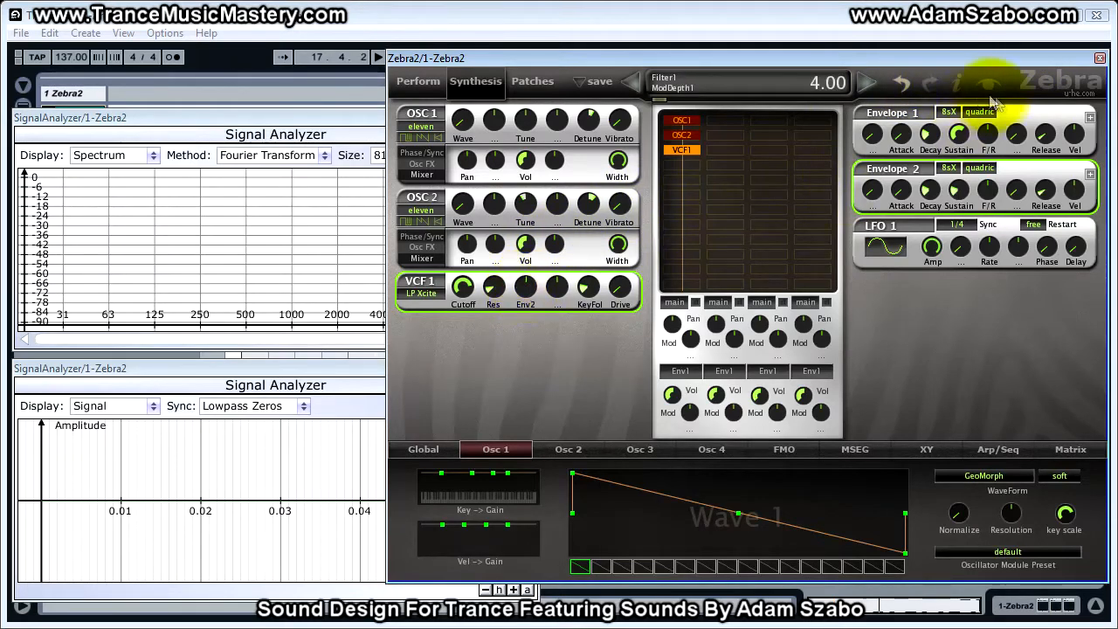
pyautogui.click(901, 82)
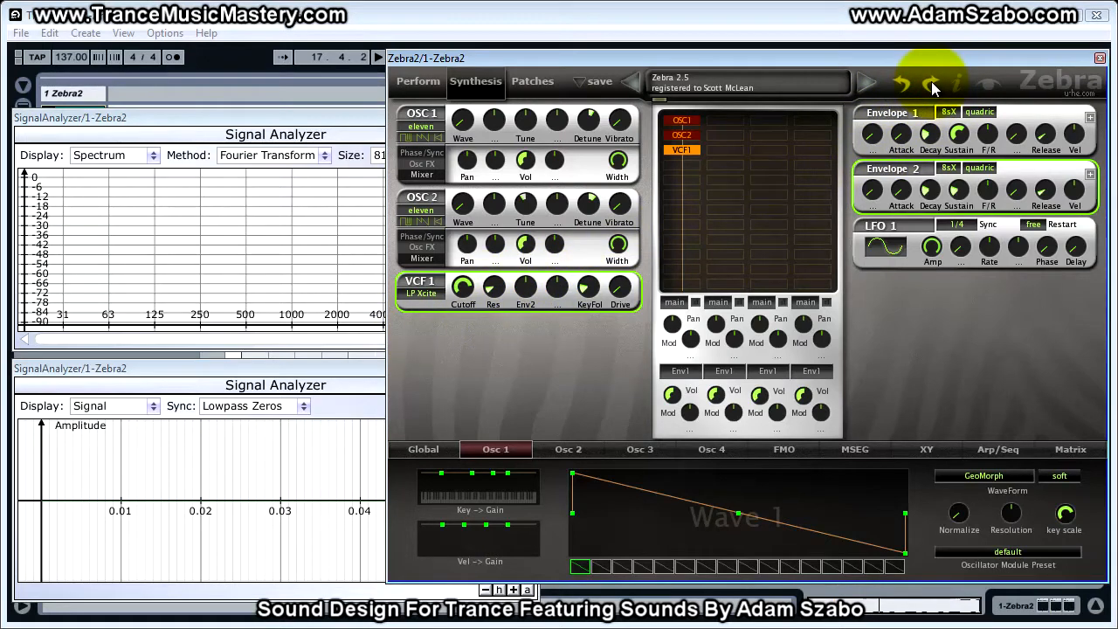
# Set the VCF1 filter's Env2 modulation depth to 4.00 while listening to playback
pyautogui.press('space')
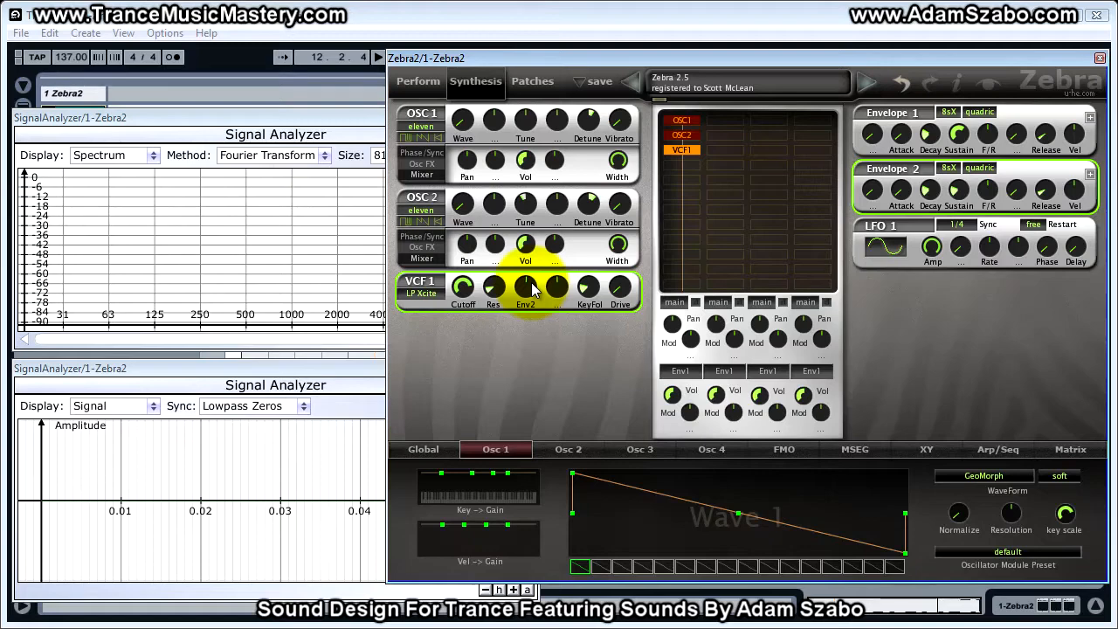
pyautogui.moveTo(534, 291); pyautogui.dragTo(522, 294)
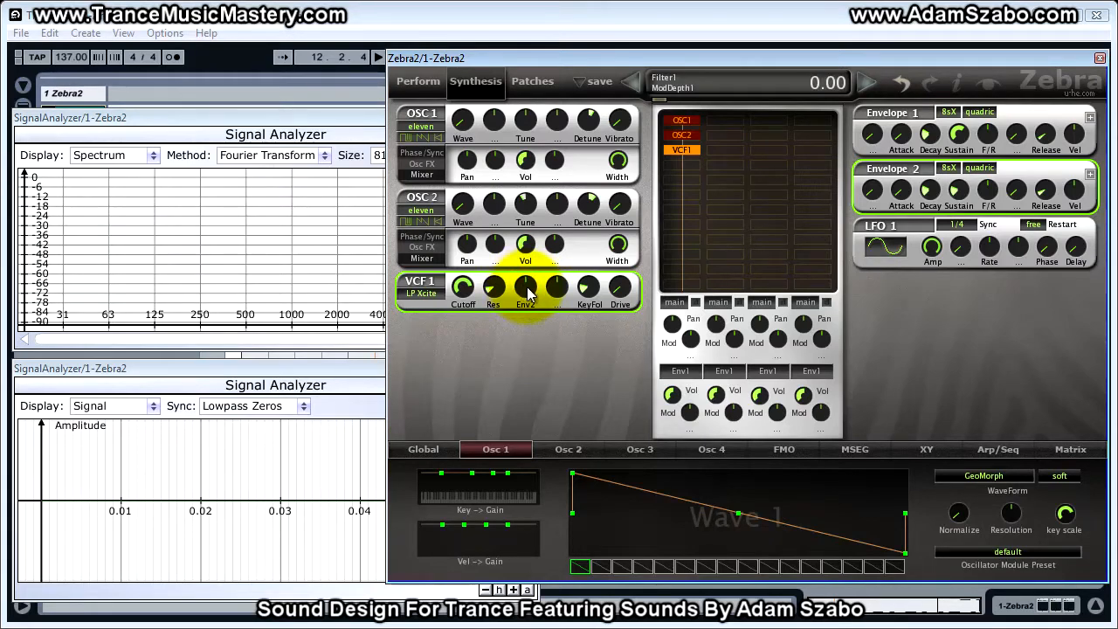
pyautogui.click(527, 284)
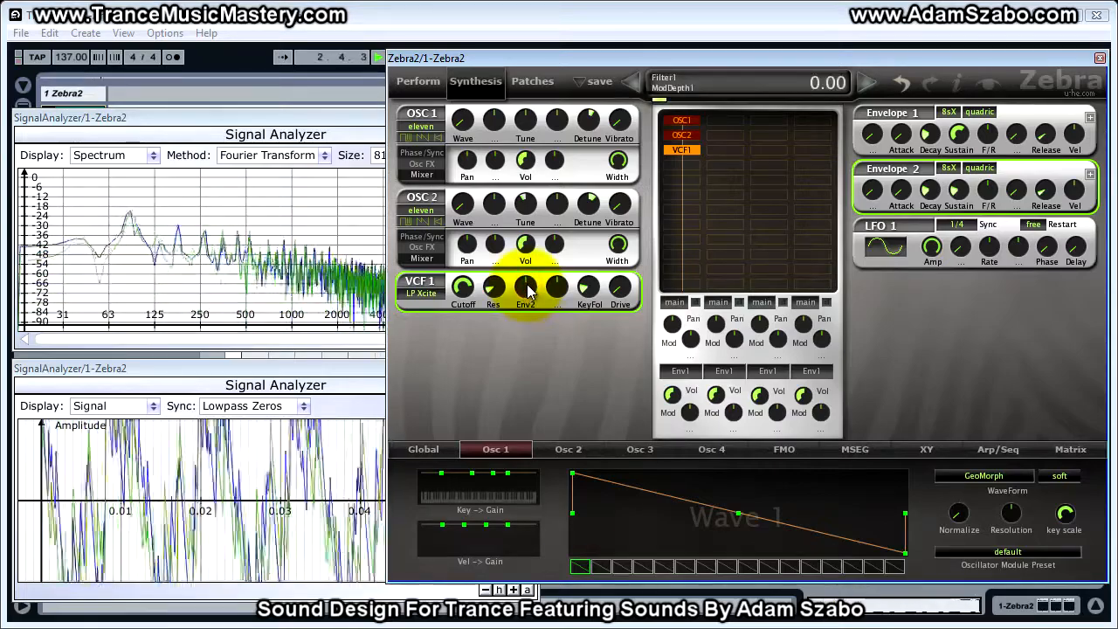
pyautogui.scroll(1, 528, 291)
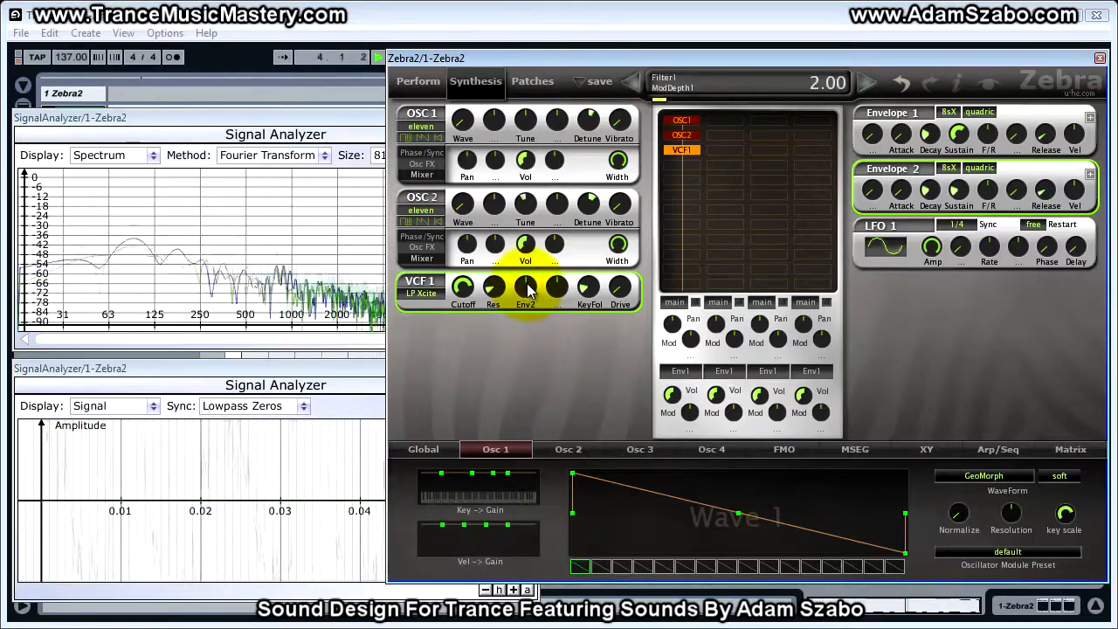
pyautogui.scroll(4, 528, 291)
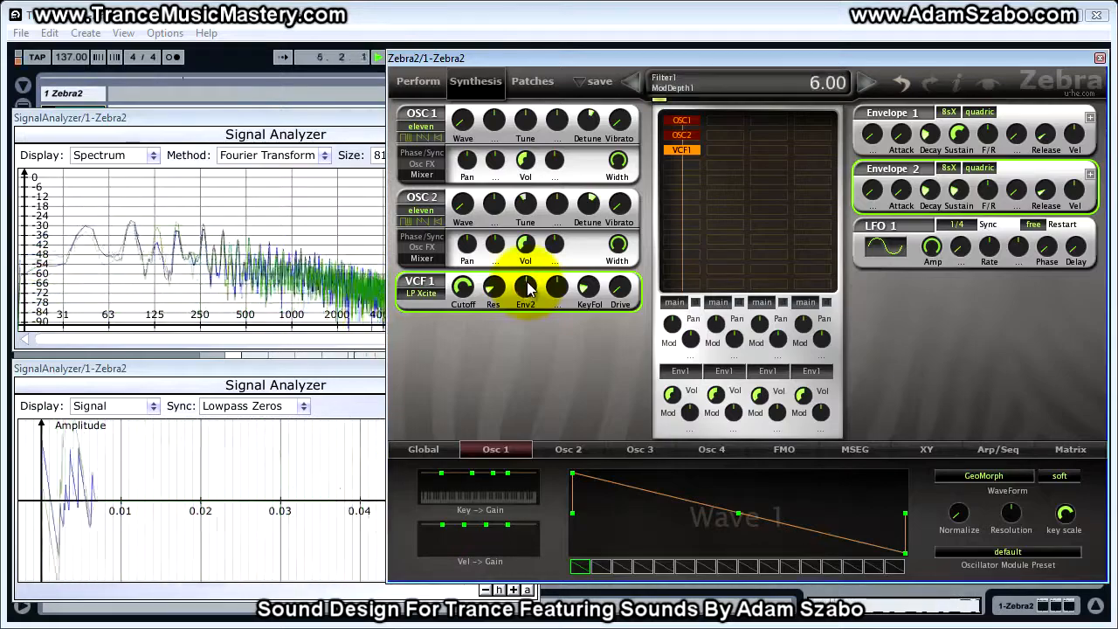
pyautogui.scroll(-2, 527, 291)
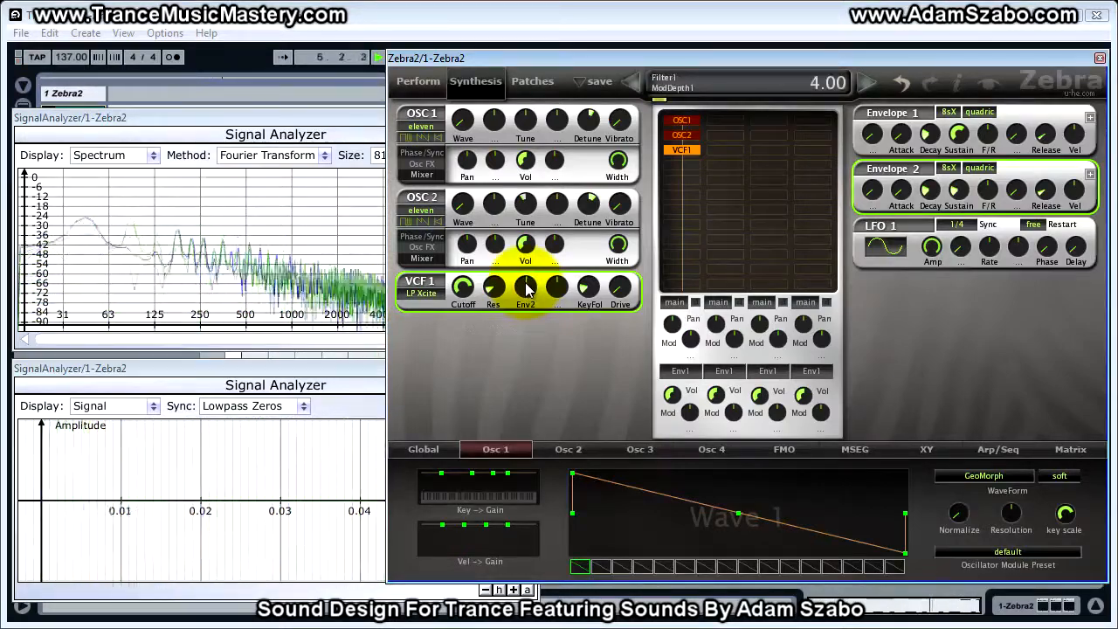
pyautogui.press('space')
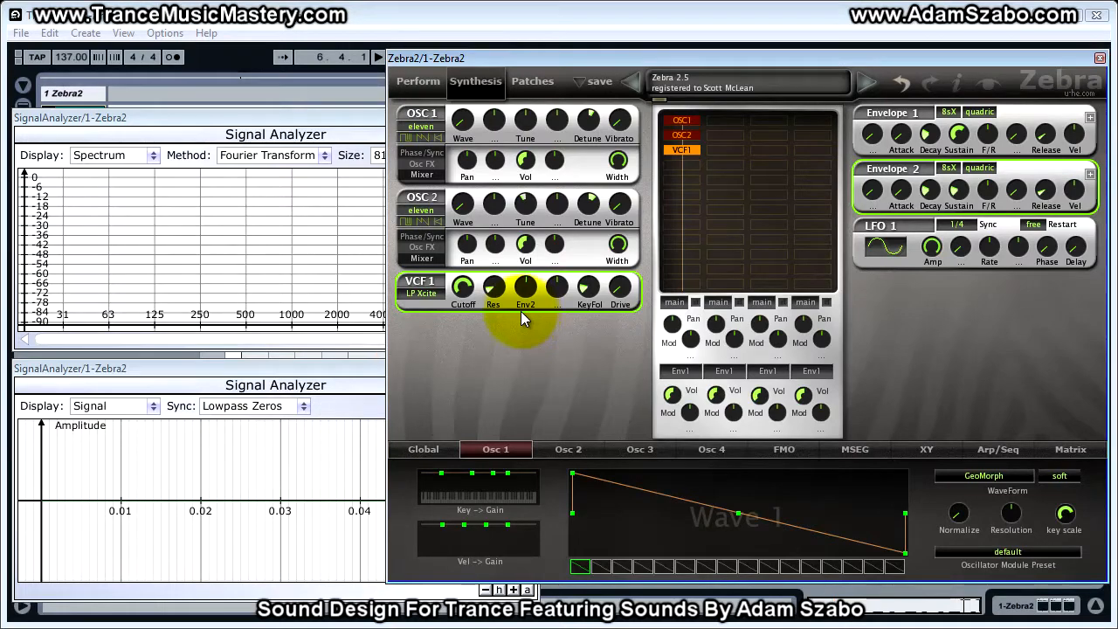
# Audition other Env2 modulation depths on the VCF1 filter, such as 2.00, against 4.00 during playback
pyautogui.press('space')
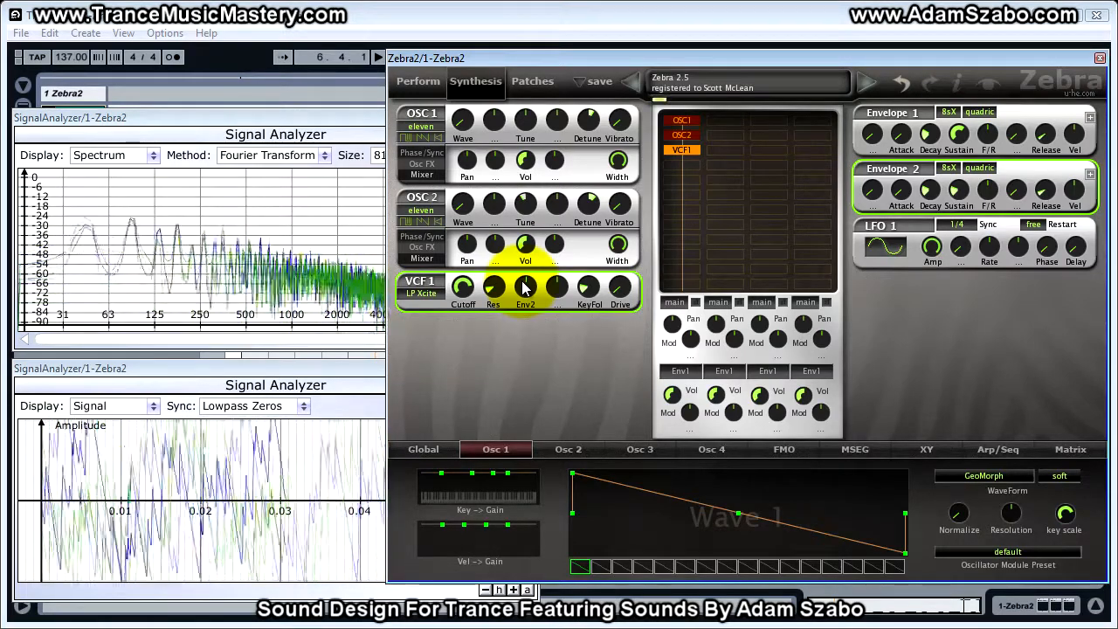
pyautogui.click(526, 292)
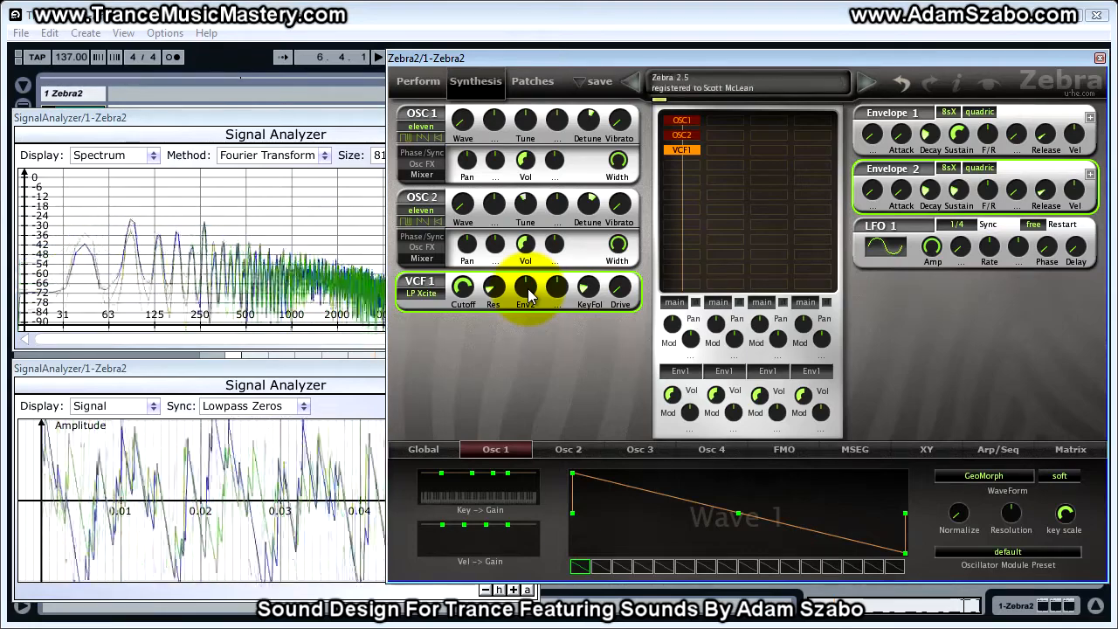
pyautogui.click(528, 295)
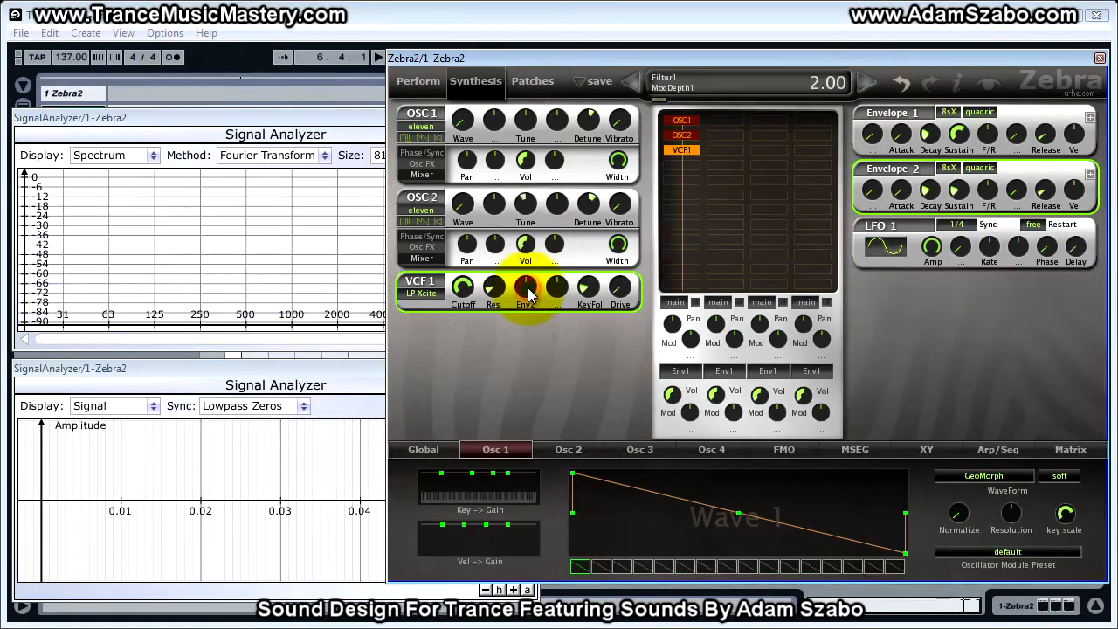
pyautogui.click(529, 295)
pyautogui.scroll(1, 529, 295)
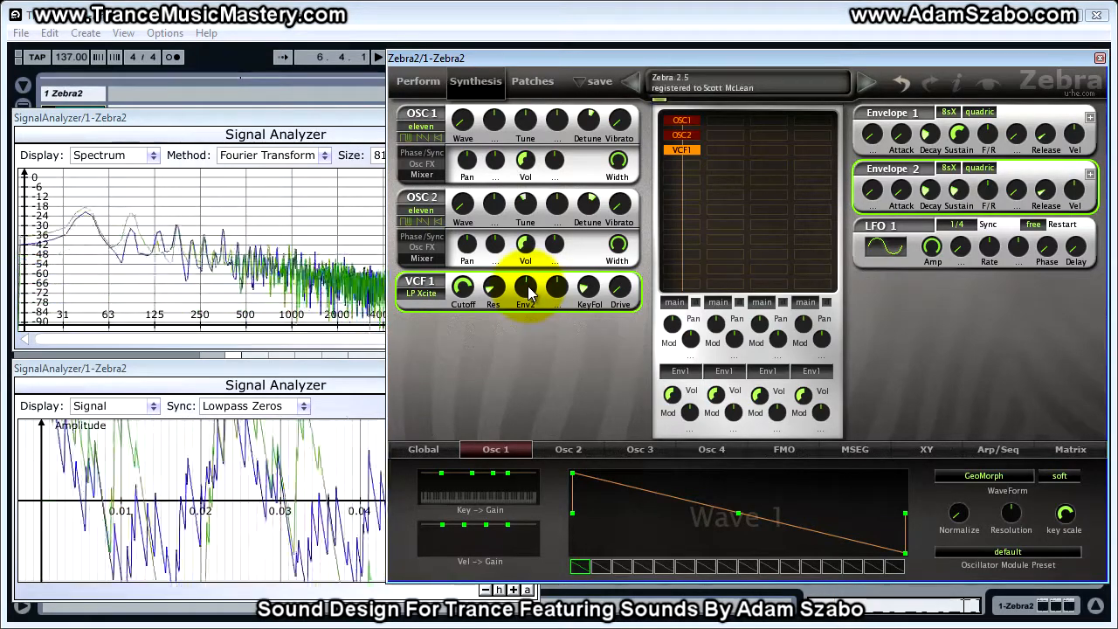
pyautogui.scroll(-1, 529, 296)
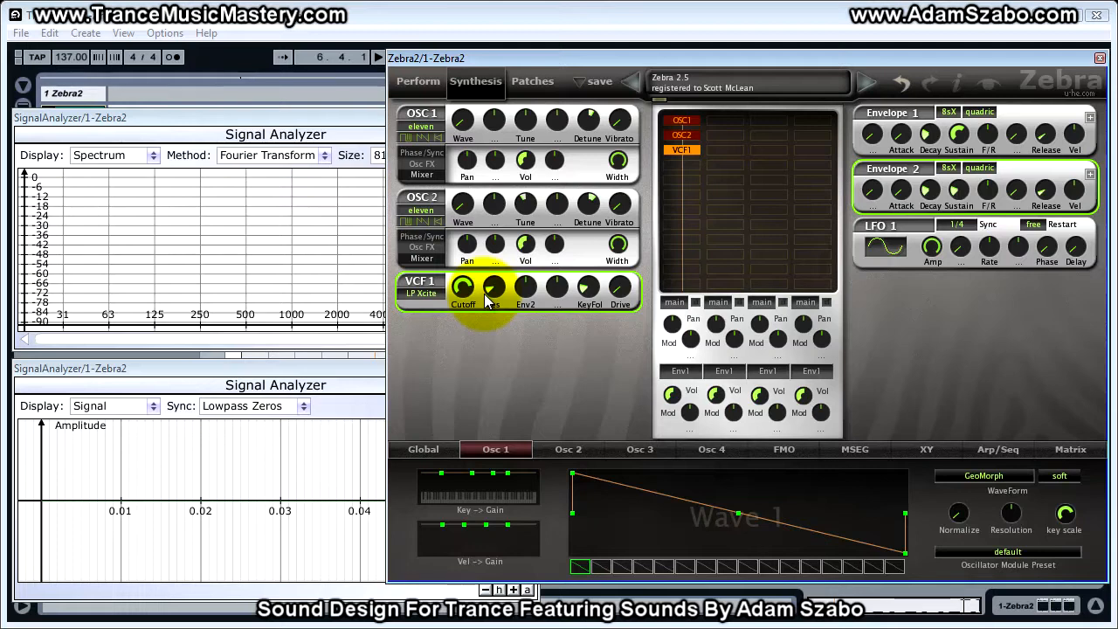
pyautogui.moveTo(524, 294)
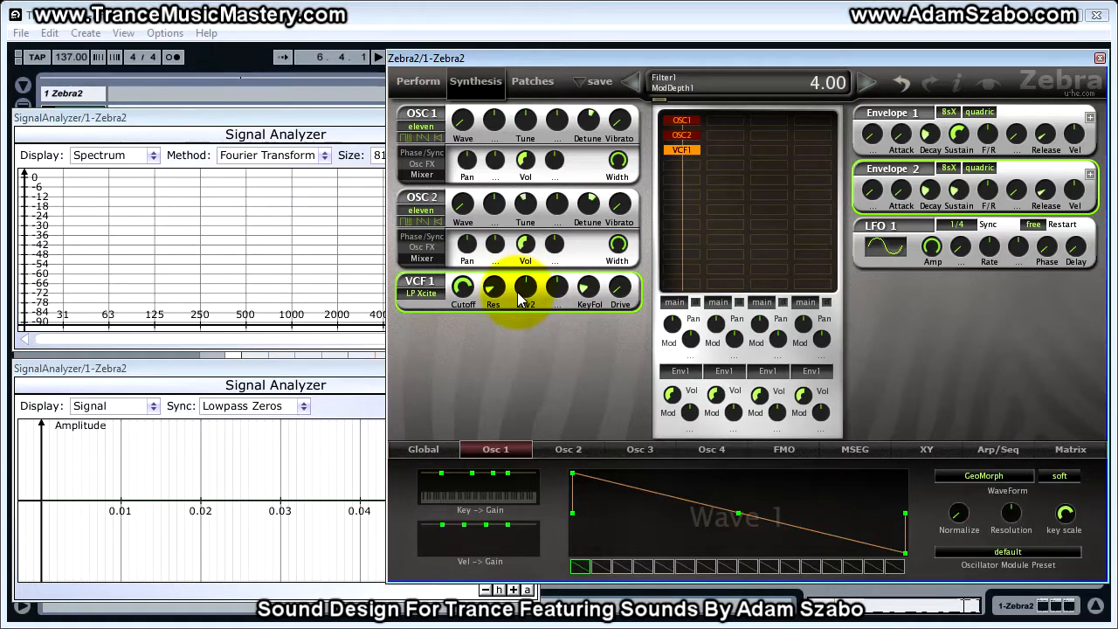
pyautogui.click(533, 297)
pyautogui.moveTo(532, 297); pyautogui.dragTo(523, 328)
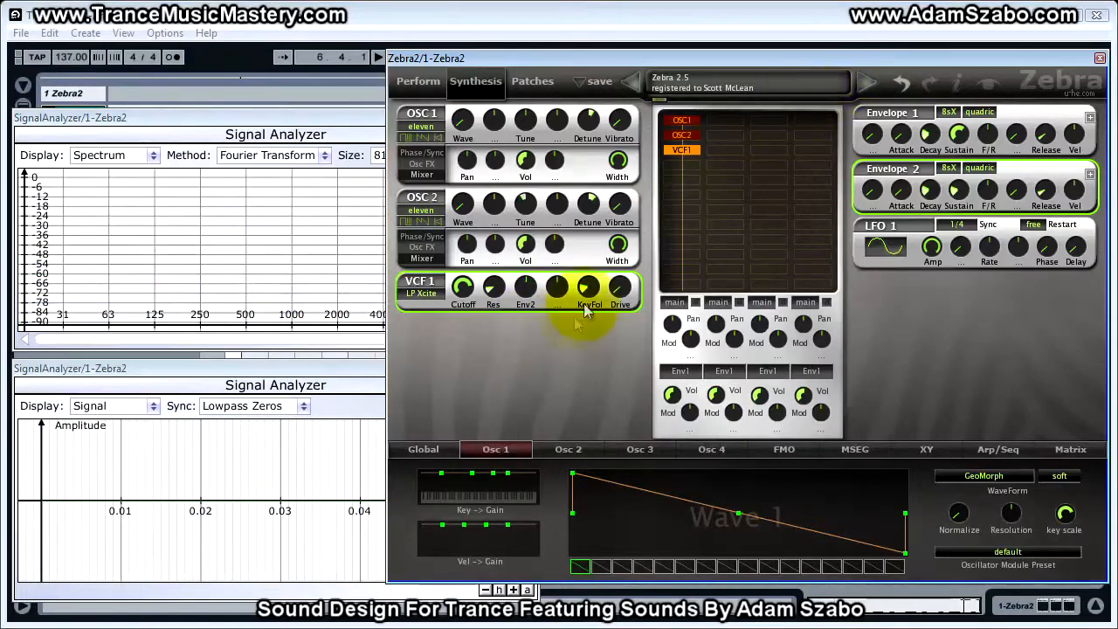
pyautogui.click(528, 288)
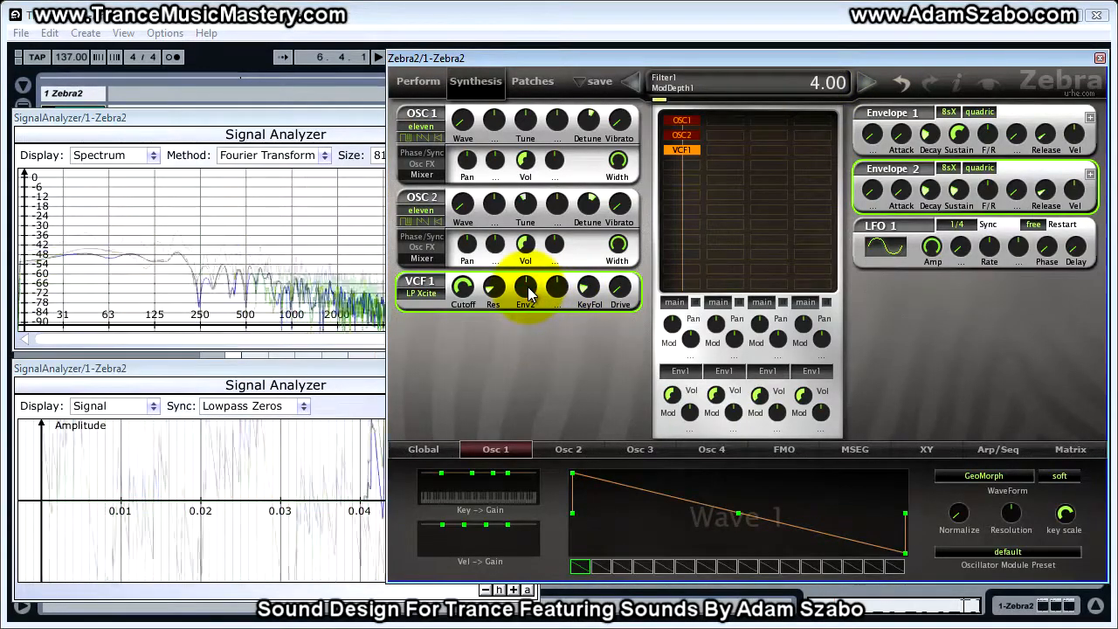
pyautogui.moveTo(527, 288); pyautogui.dragTo(529, 292)
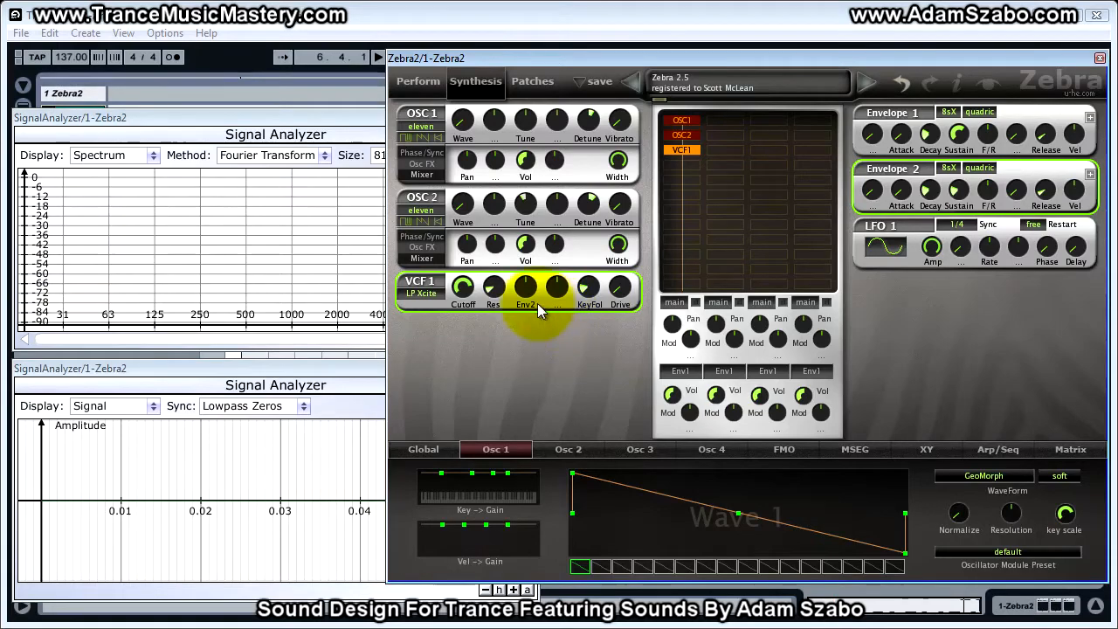
pyautogui.moveTo(524, 286); pyautogui.dragTo(524, 291)
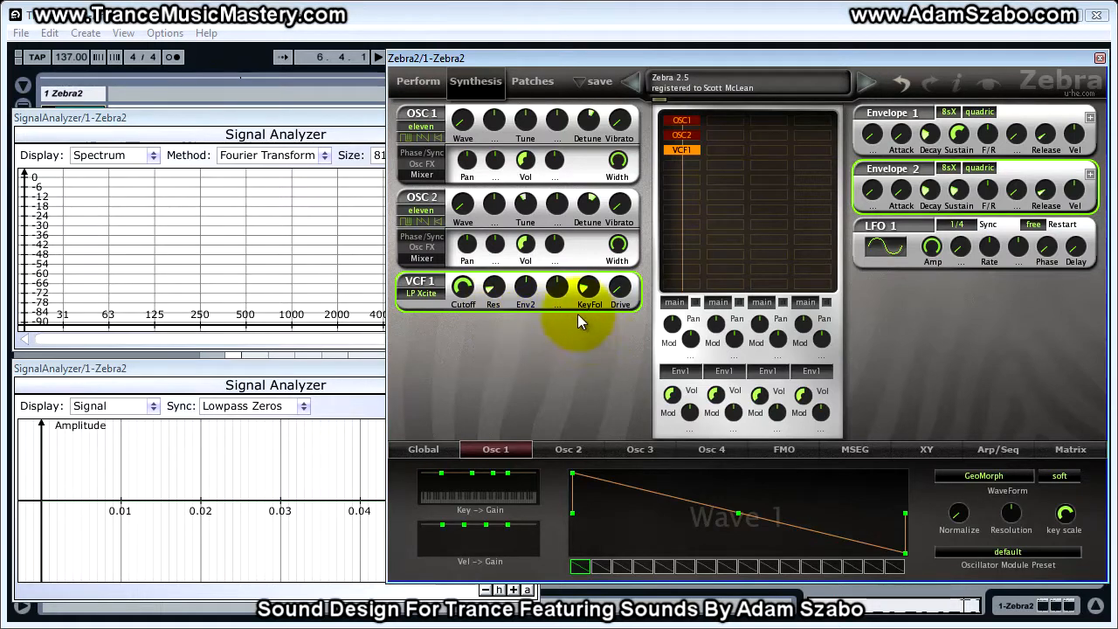
# Insert an EQ1 module in the first slot of the global effects grid
pyautogui.click(454, 446)
pyautogui.click(707, 470)
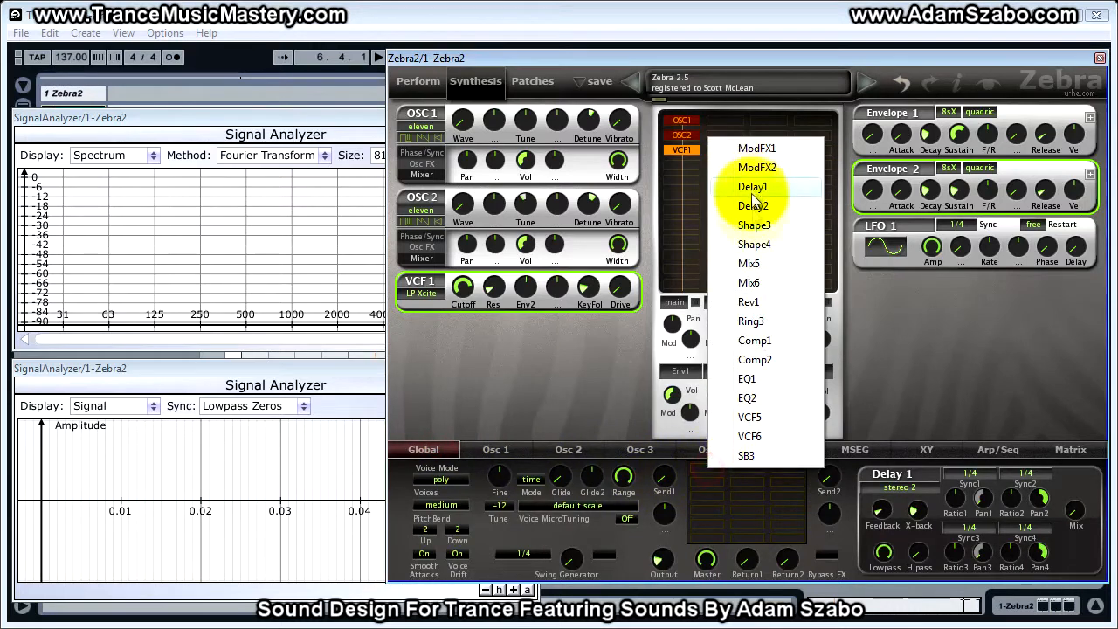
pyautogui.click(747, 378)
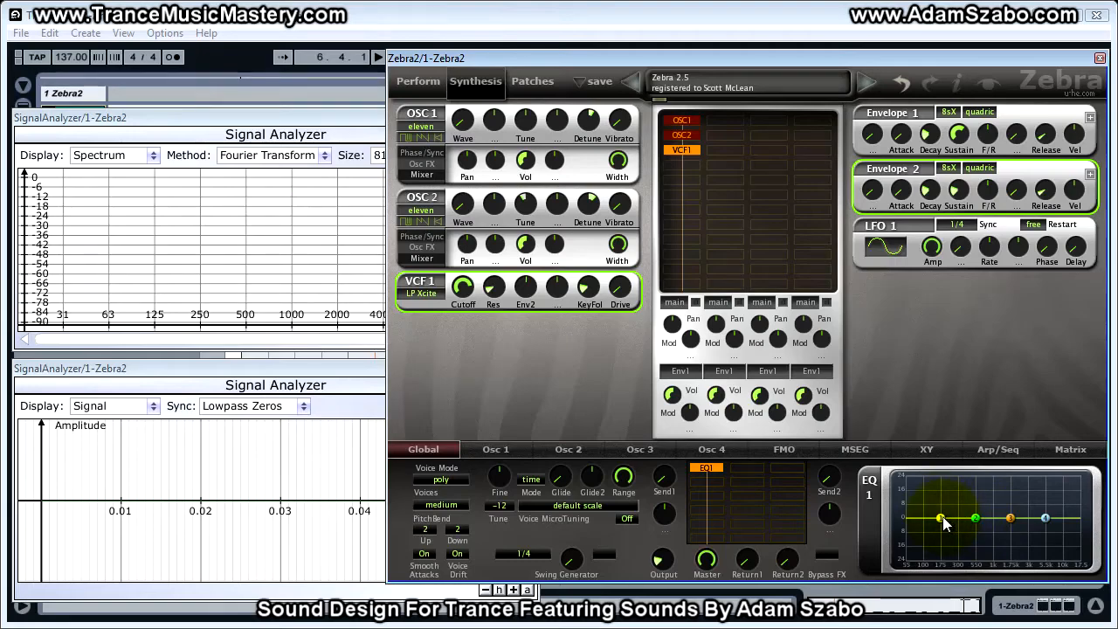
# Boost EQ1's low shelf by 6.00 and shift its Mid1 band to about 1 kHz with a slight boost during playback
pyautogui.press('space')
pyautogui.moveTo(943, 523); pyautogui.dragTo(944, 516)
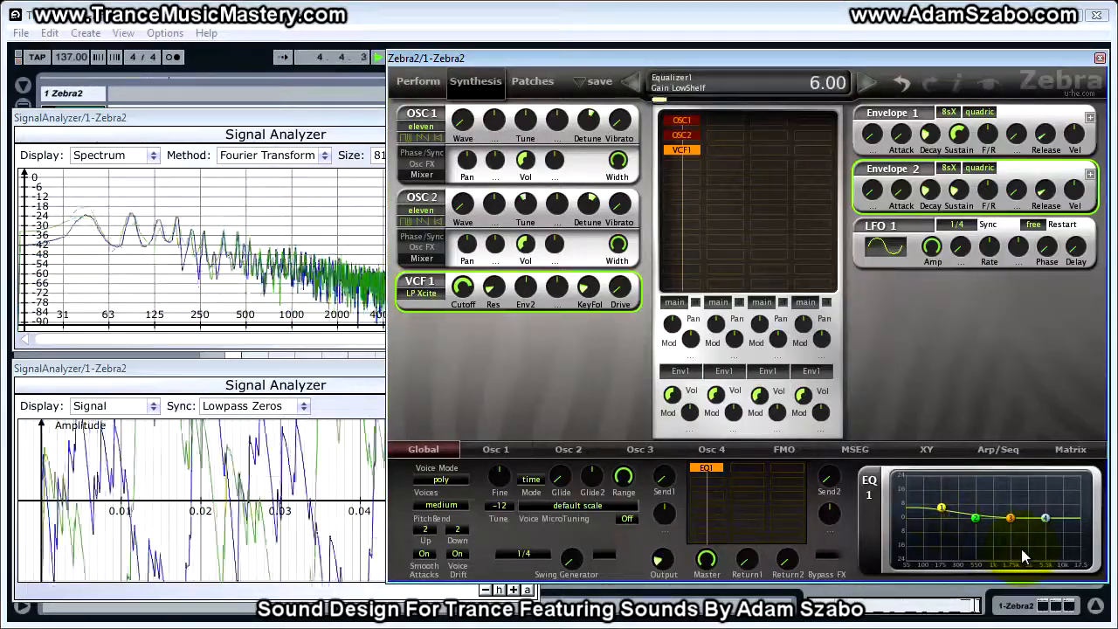
pyautogui.moveTo(979, 523); pyautogui.dragTo(999, 523)
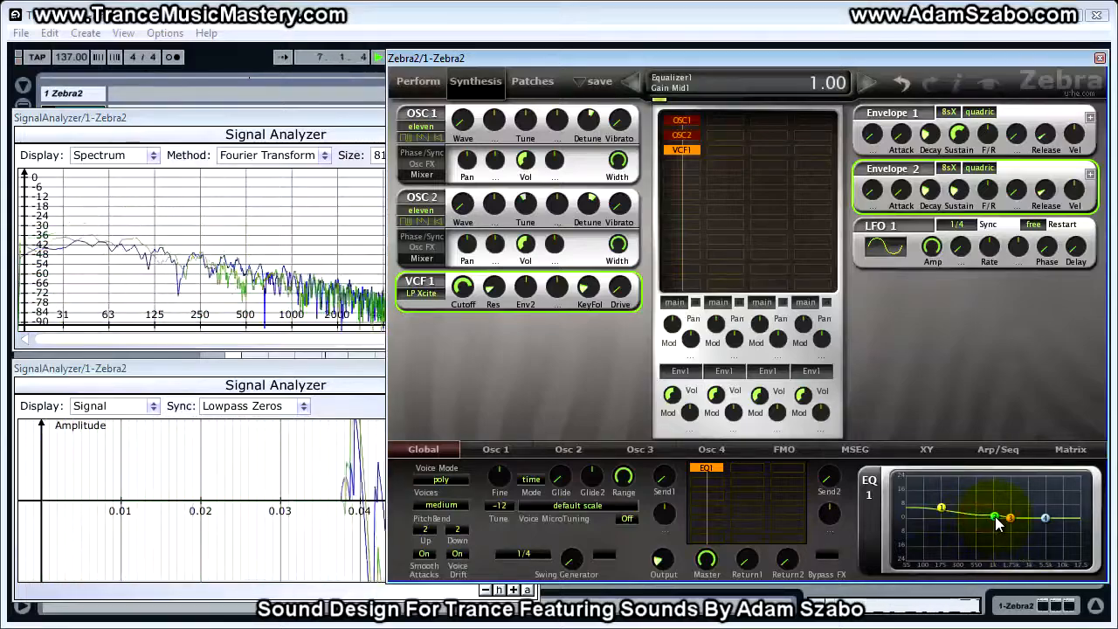
pyautogui.moveTo(996, 518); pyautogui.dragTo(996, 515)
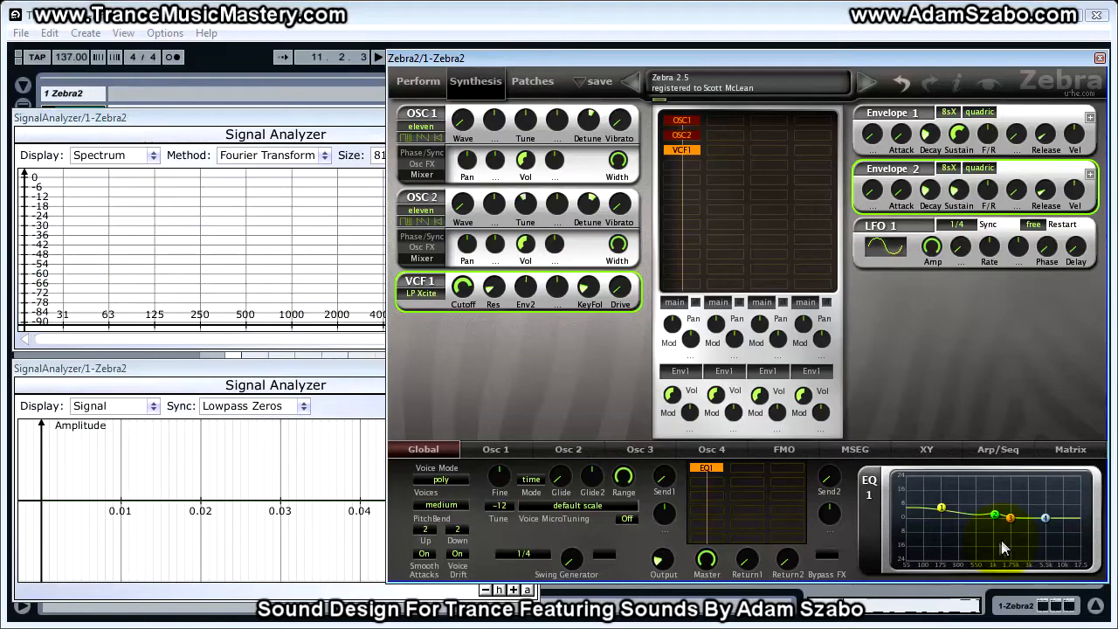
# Compare the sound with EQ1 bypassed and re-enabled during playback
pyautogui.press('space')
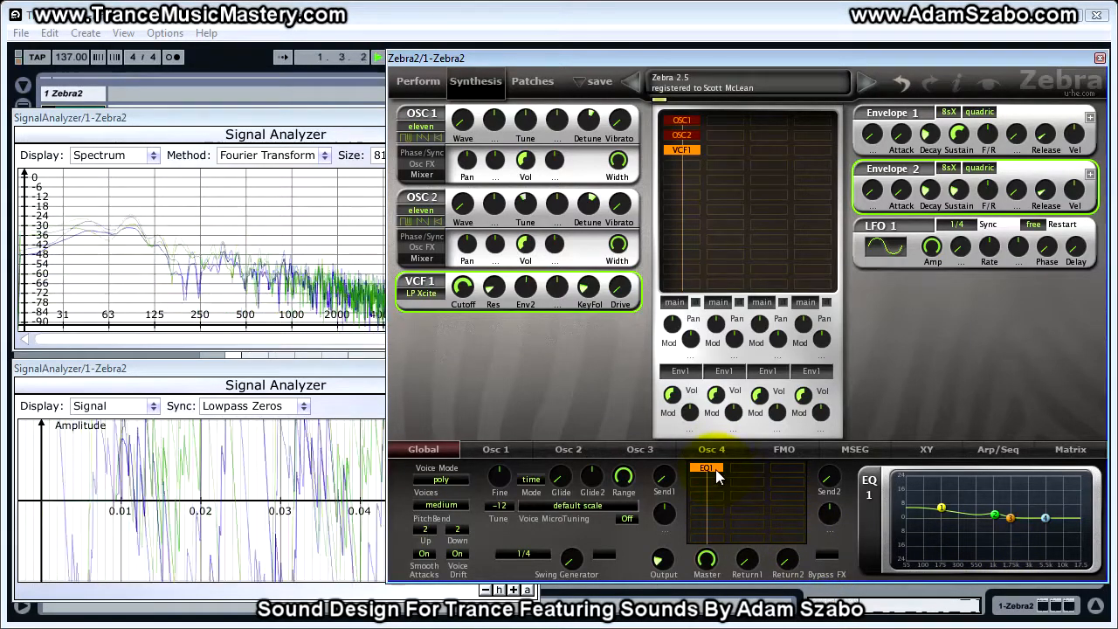
pyautogui.doubleClick(715, 469)
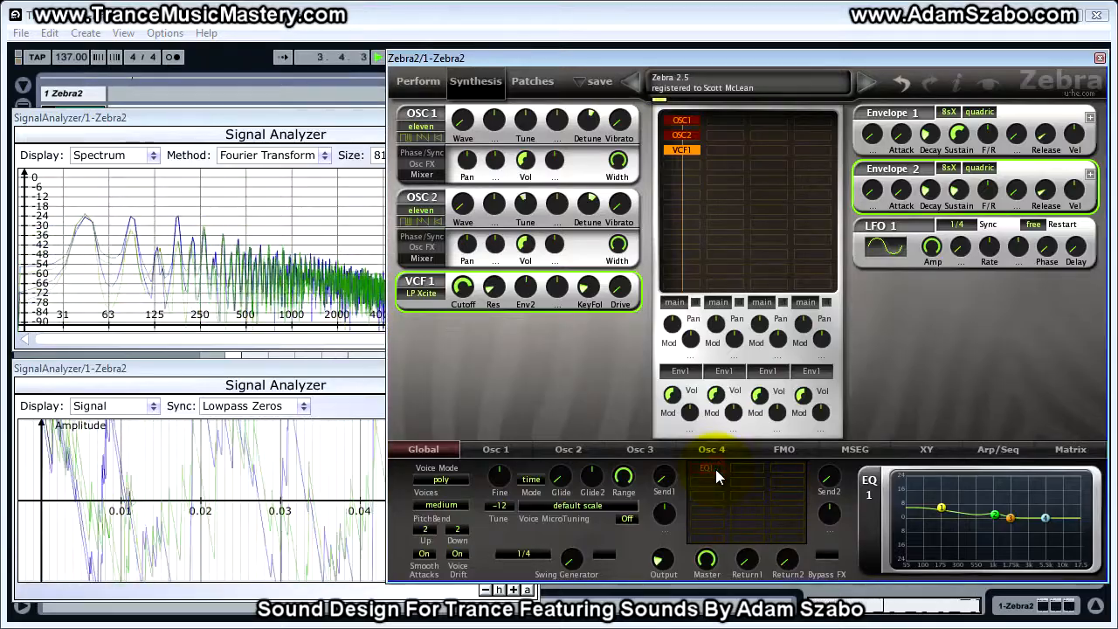
pyautogui.doubleClick(716, 469)
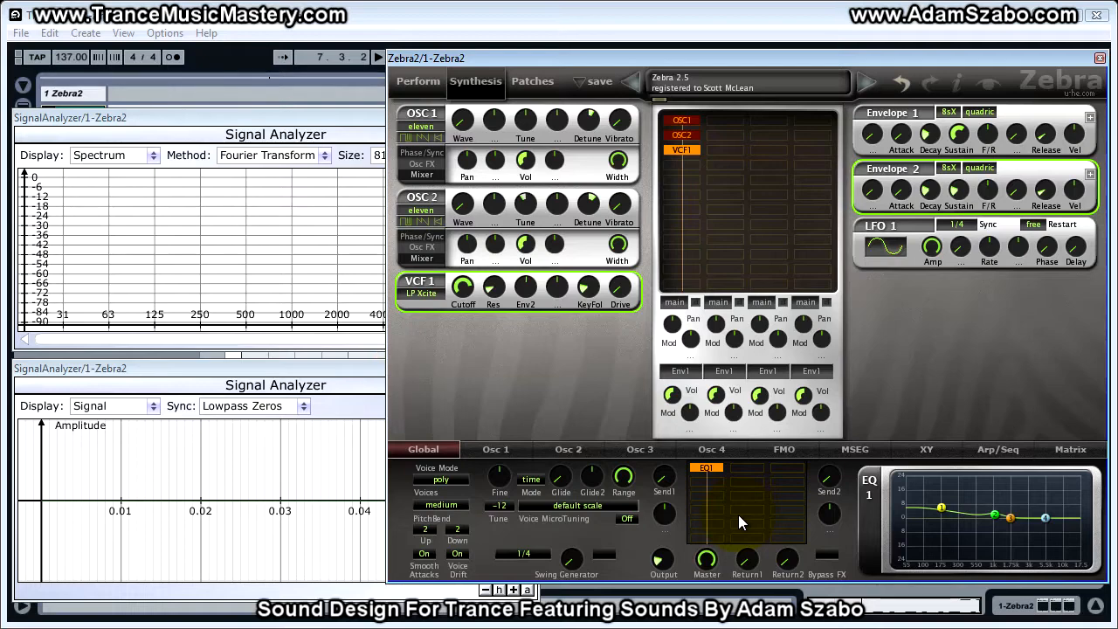
pyautogui.click(863, 398)
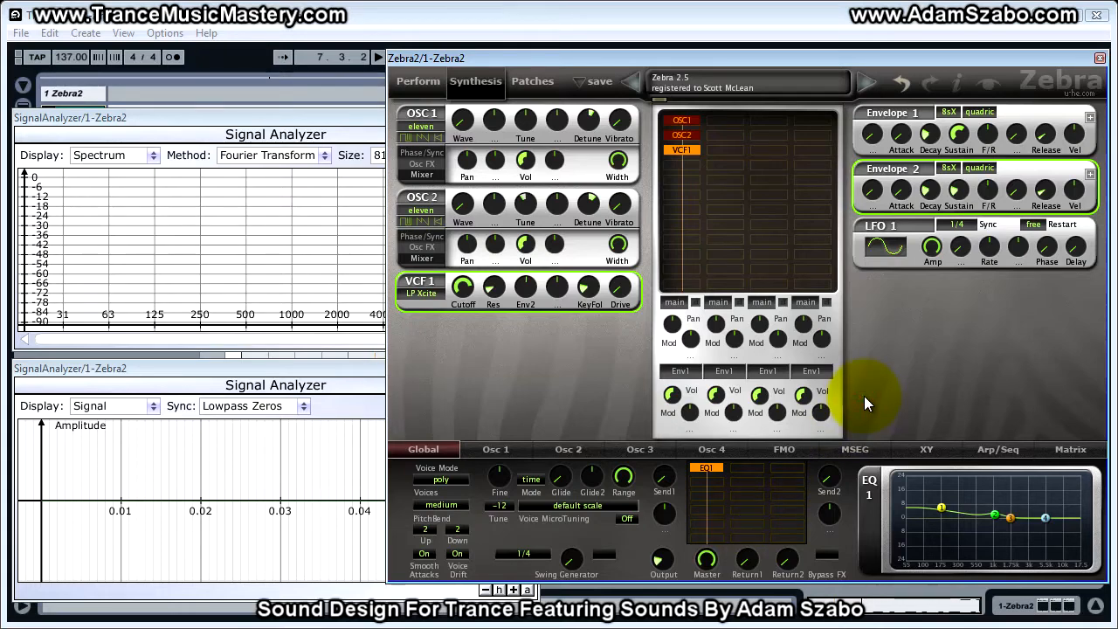
# Bring both Signal Analyzer windows to the front during playback and zoom out the signal display's amplitude axis
pyautogui.press('space')
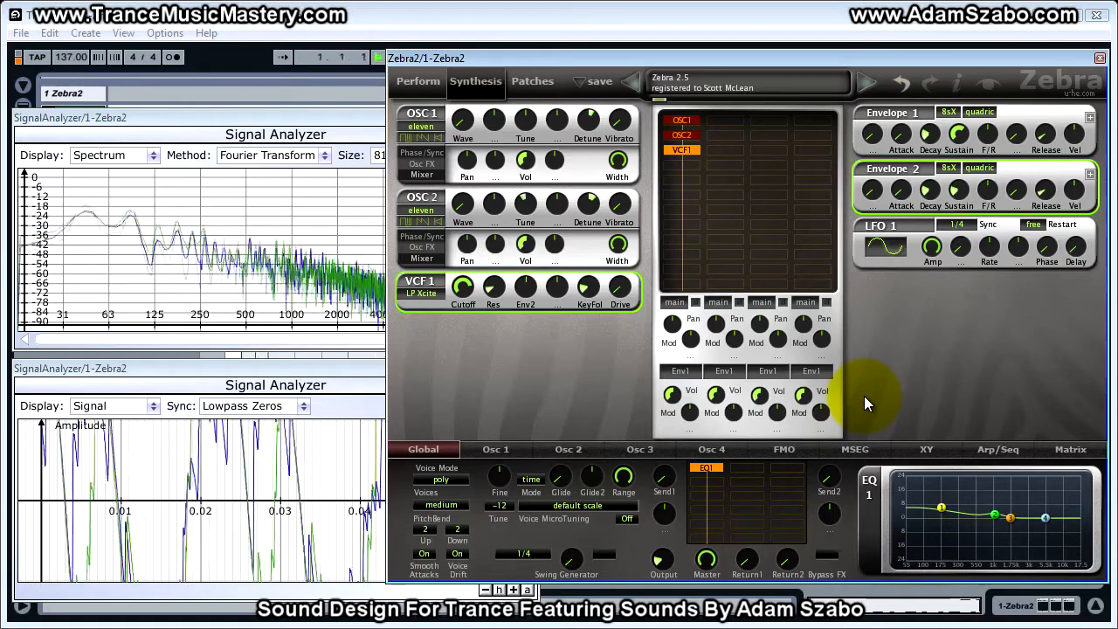
pyautogui.click(339, 368)
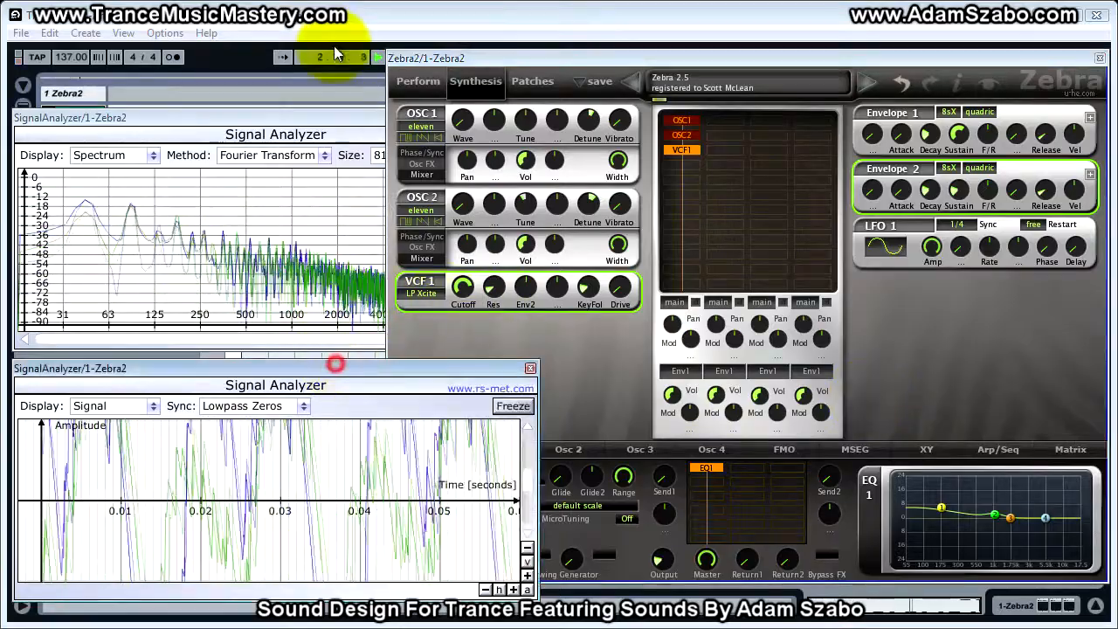
pyautogui.click(324, 114)
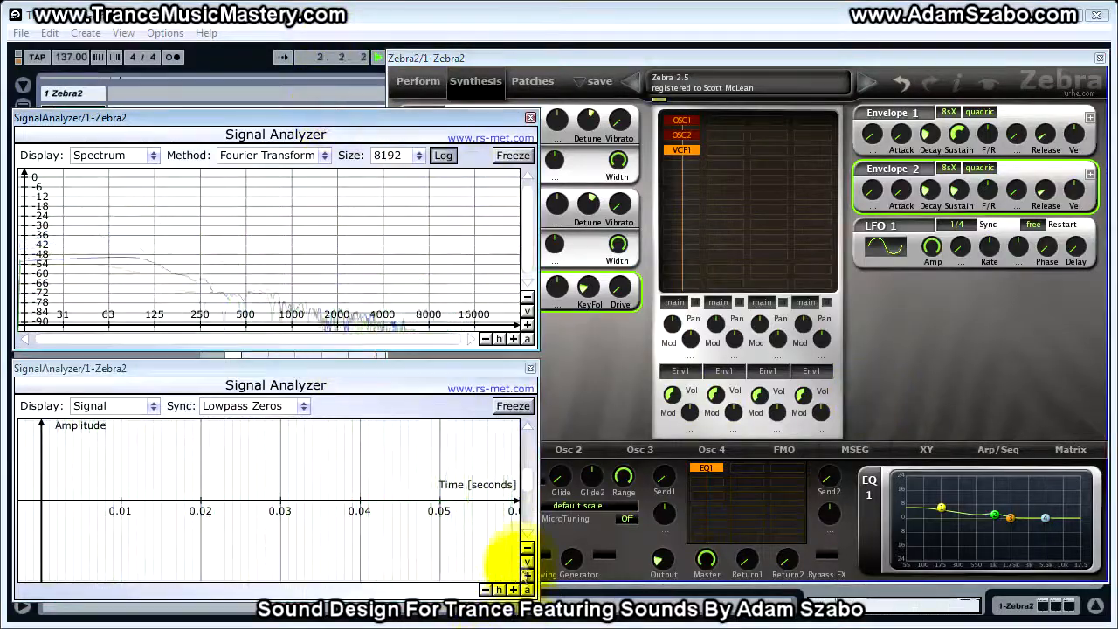
pyautogui.click(526, 548)
pyautogui.click(526, 549)
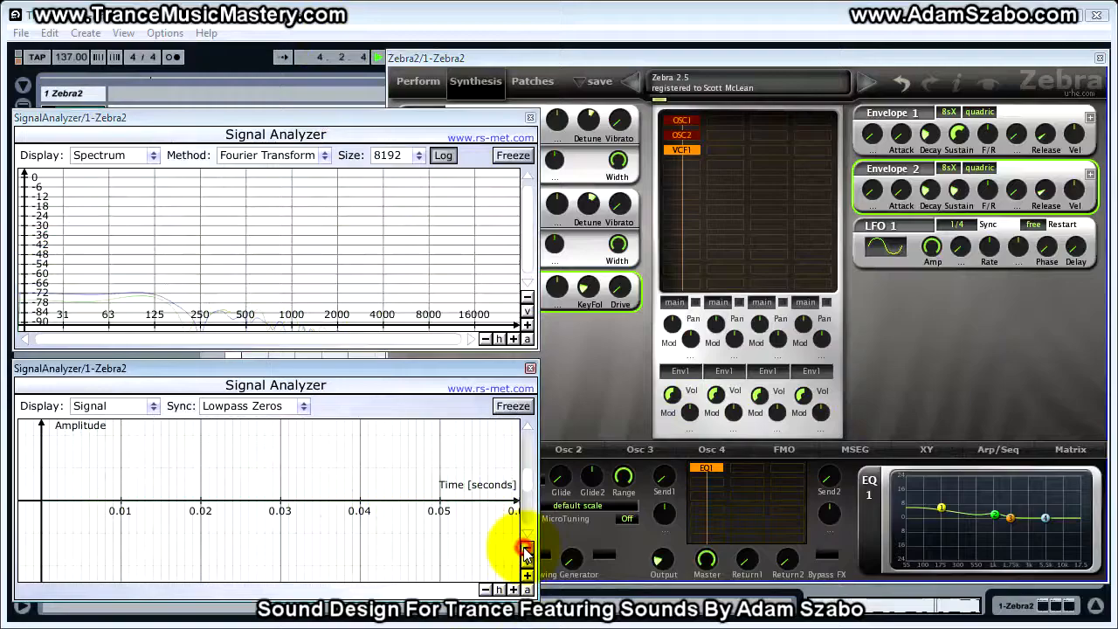